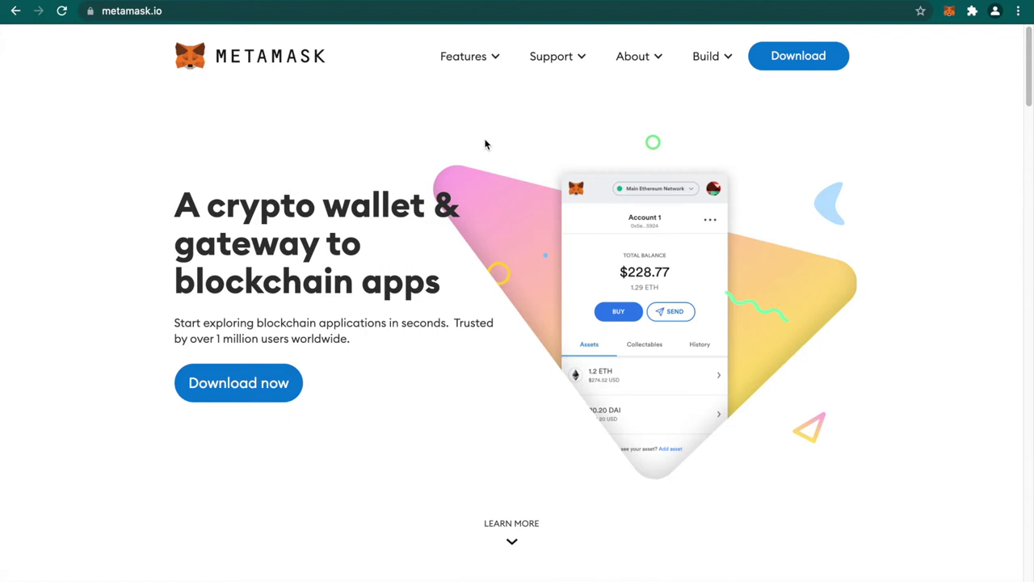
- Open the MetaMask wallet extension for Account 1 in its expanded full-page view
left_click(951, 12)
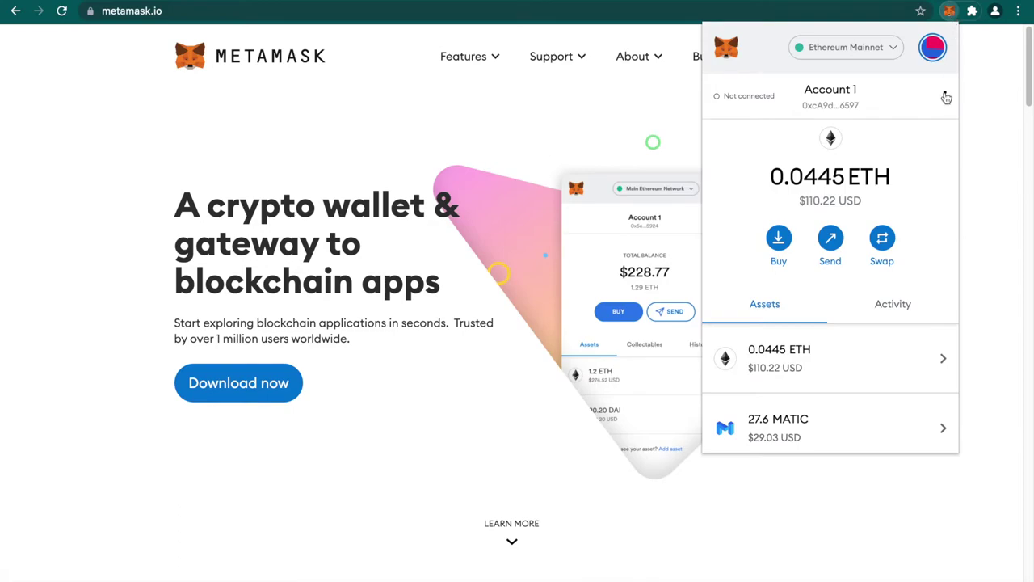
left_click(944, 96)
left_click(868, 119)
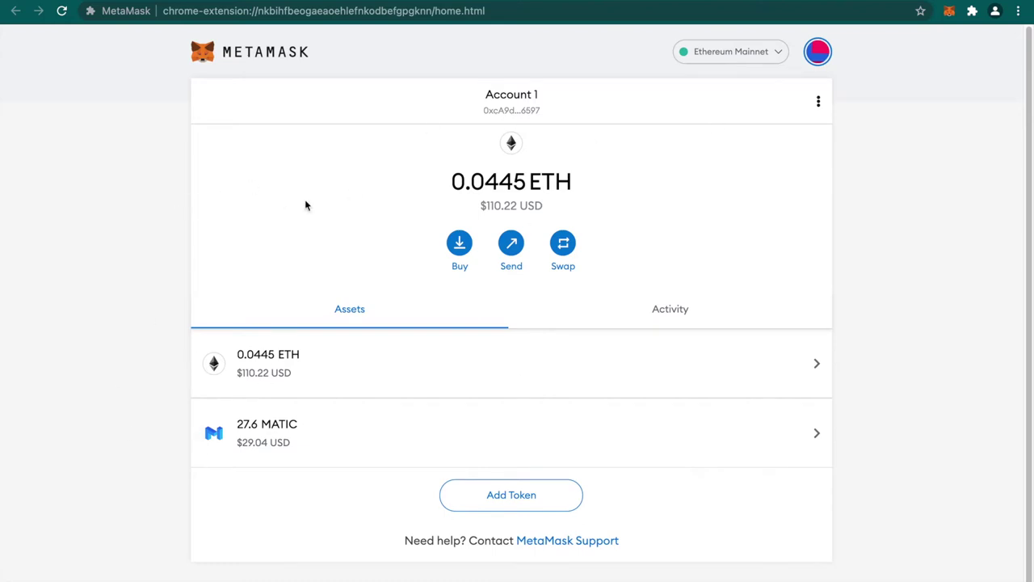
- View the direct Ether deposit details for Account 1, close them, and copy the account's wallet address
left_click(459, 239)
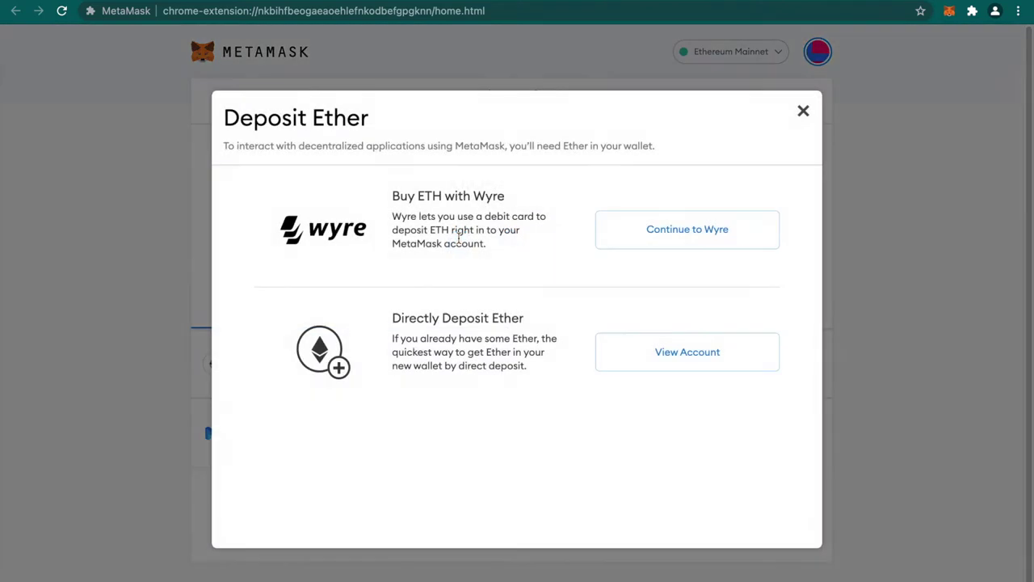
left_click(681, 359)
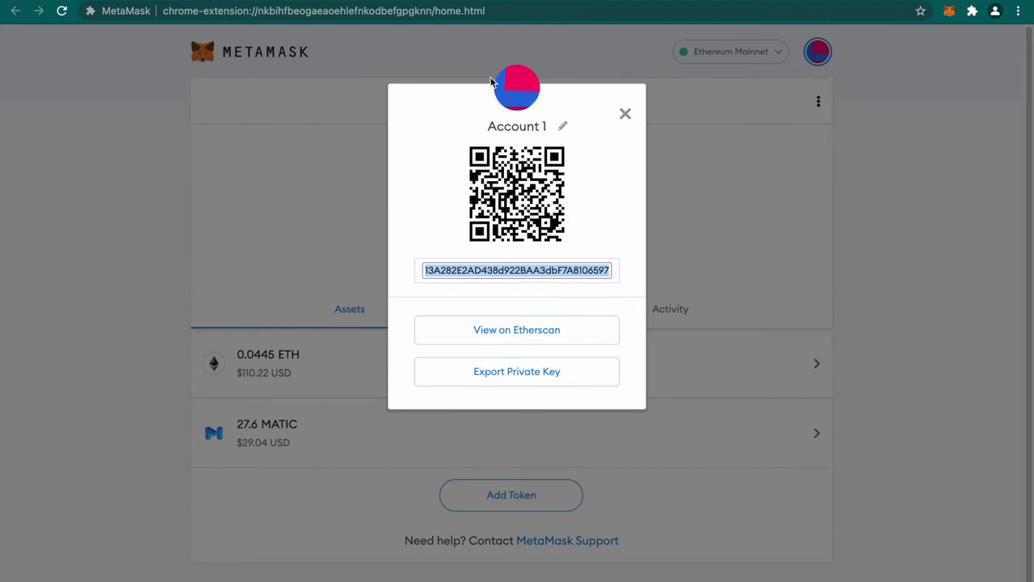
left_click(321, 164)
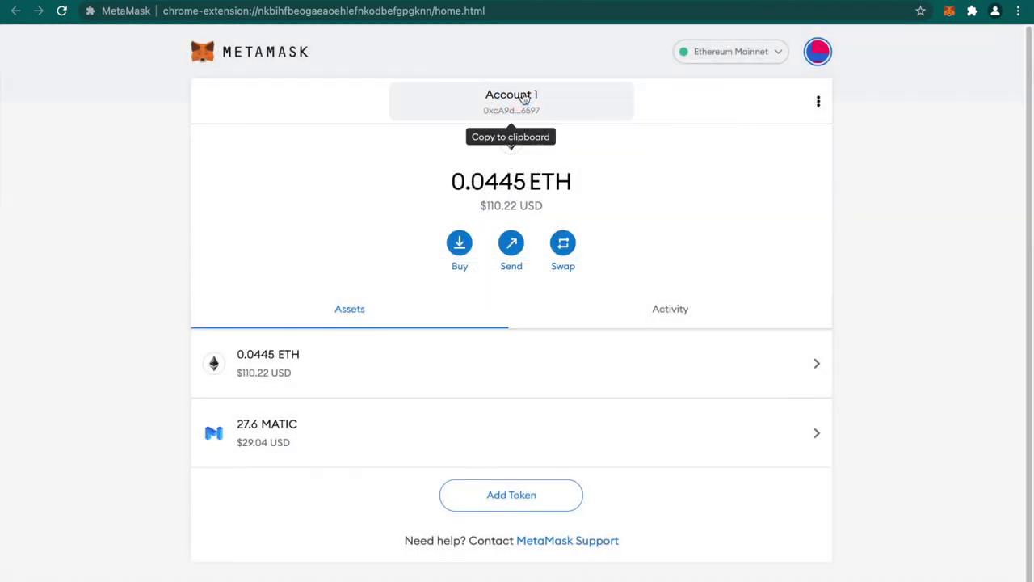
left_click(524, 98)
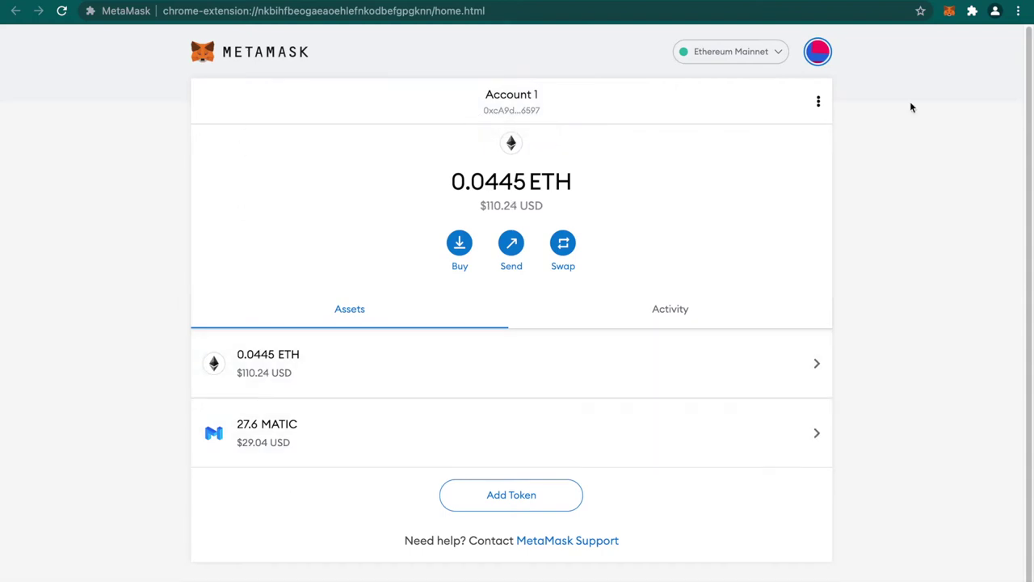
- Open the custom RPC form for adding a new network to the wallet
left_click(744, 50)
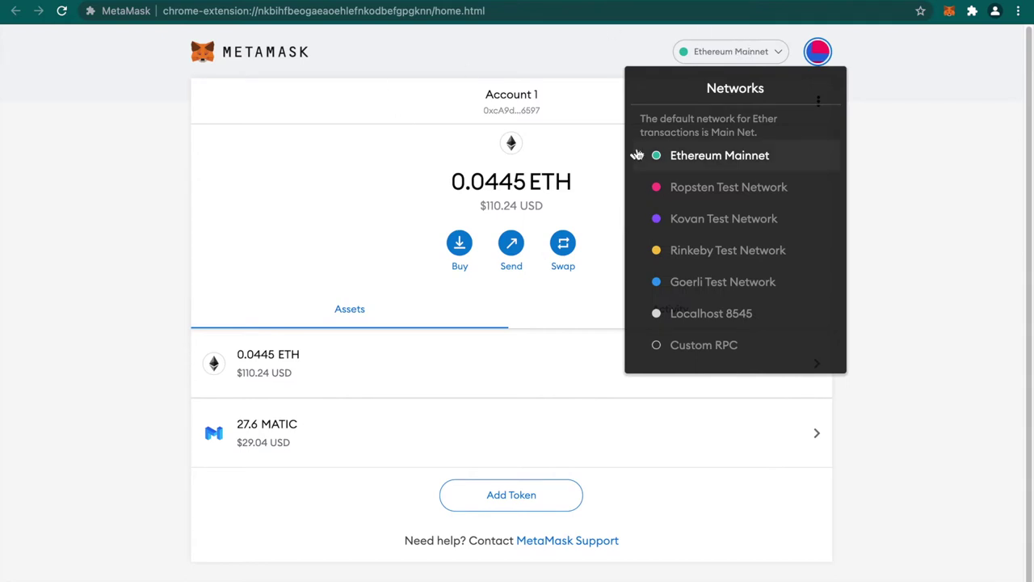
left_click(745, 346)
scroll(605, 512, "down", 1)
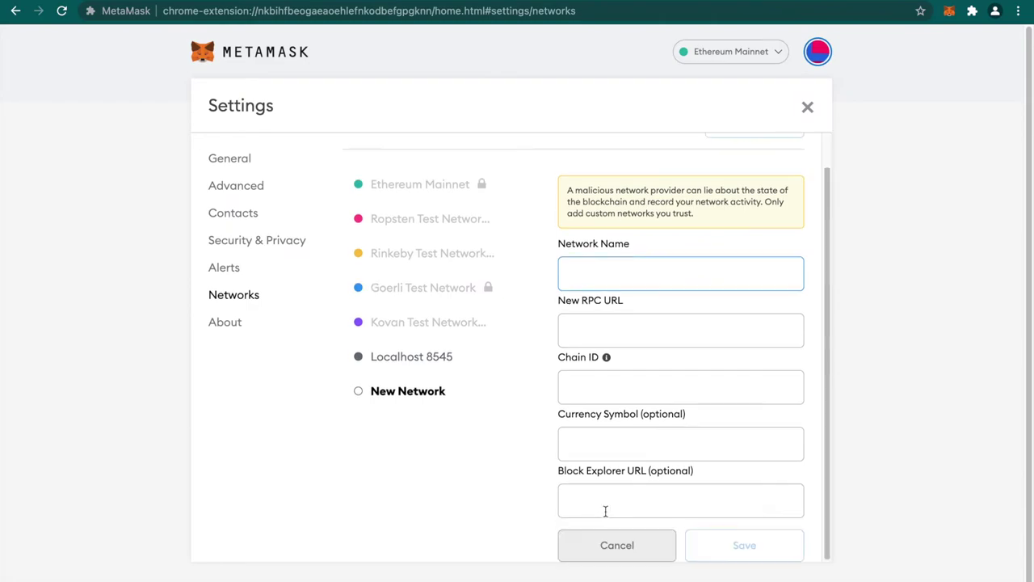
scroll(606, 490, "up", 1)
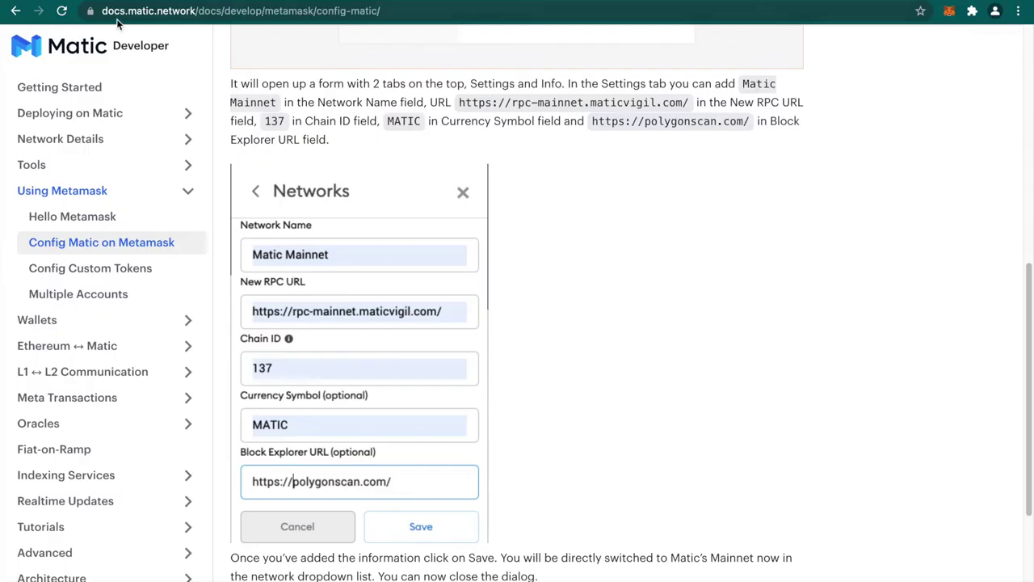
- Copy "Matic Mainnet" from the Matic docs page on configuring MetaMask and paste it as the new network's name
left_click_drag(101, 10, 258, 11)
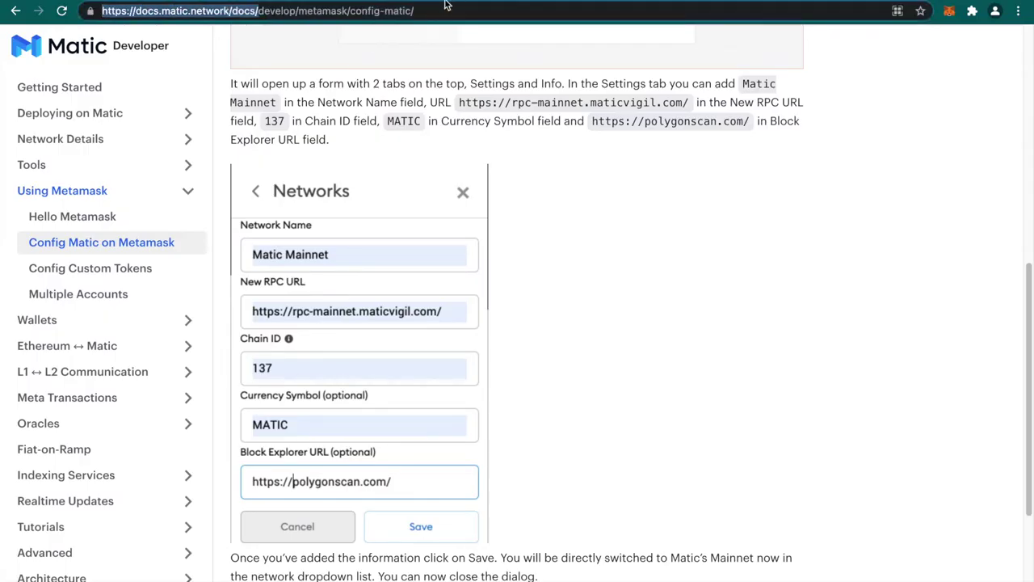
left_click(550, 202)
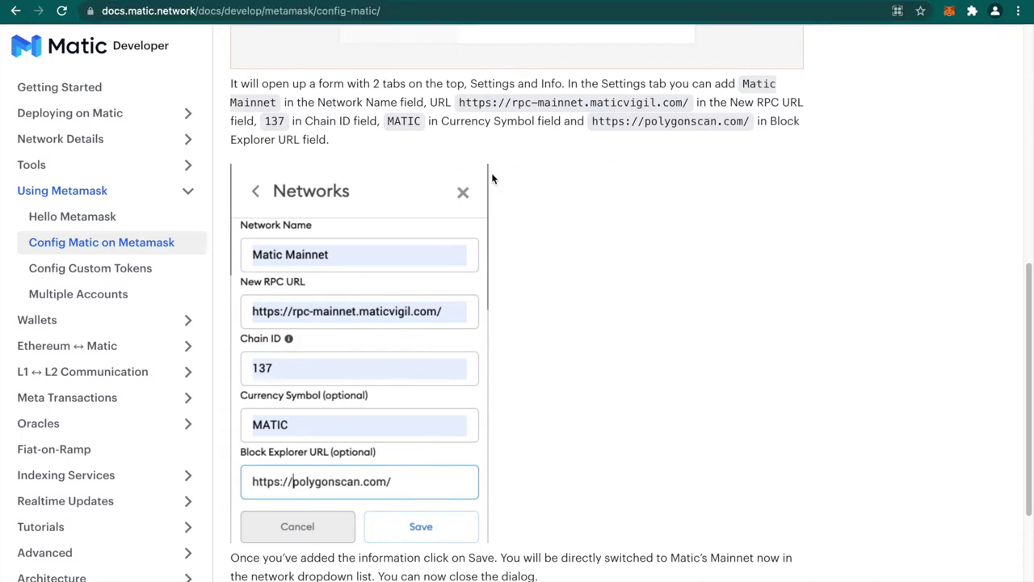
left_click_drag(742, 84, 760, 92)
left_click_drag(743, 84, 269, 102)
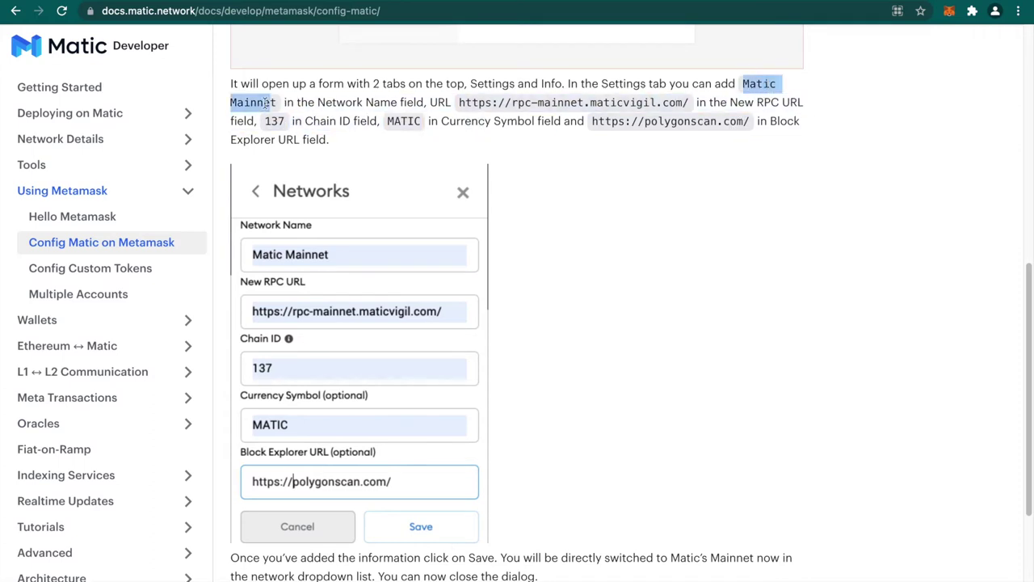
key("super+c")
left_click(593, 316)
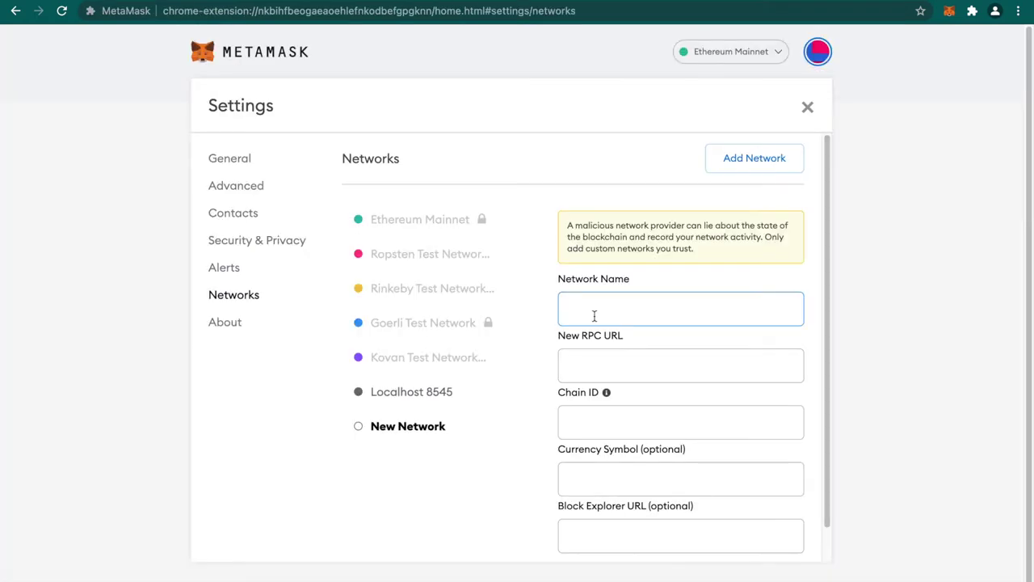
key("super+v")
key("ctrl+shift+Tab")
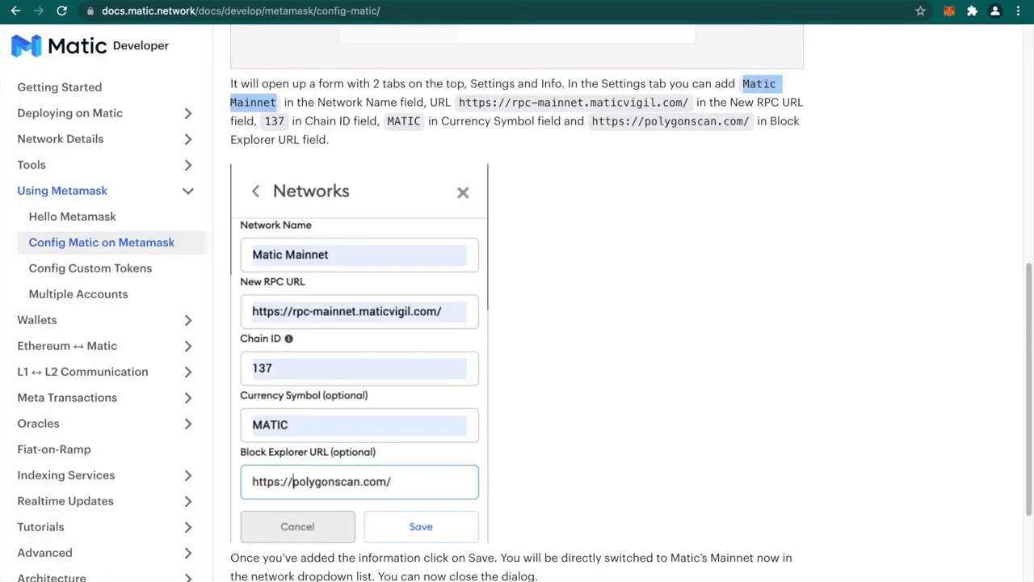
left_click_drag(457, 103, 691, 102)
key("super+c")
key("ctrl+Tab")
left_click(595, 357)
key("super+v")
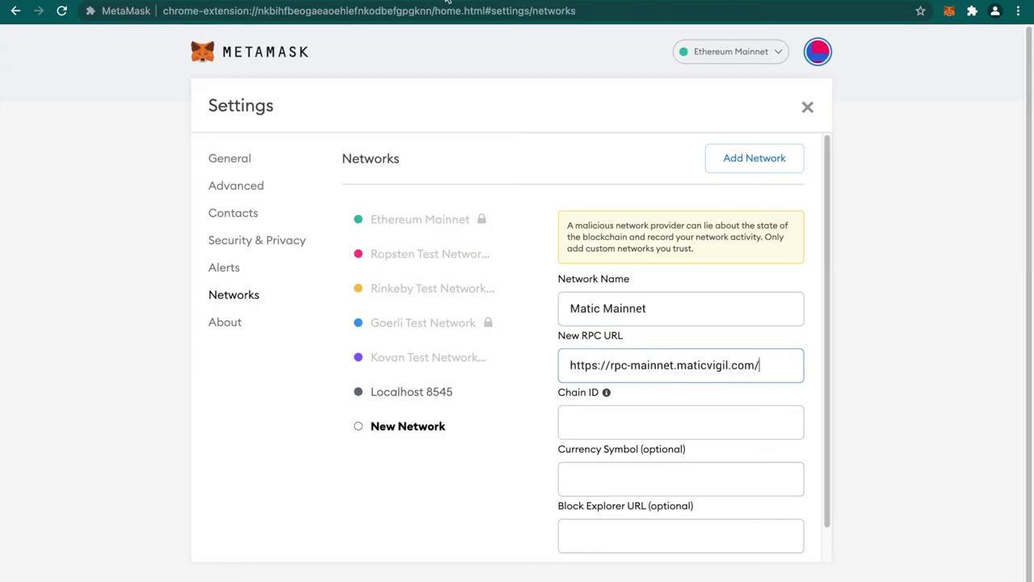
- Copy the chain ID 137 from the Matic docs into the new network's chain ID
key("ctrl+shift+Tab")
double_click(273, 121)
key("ctrl+Tab")
left_click(678, 420)
key("super+v")
- Copy the currency symbol MATIC from the Matic docs into the new network's currency symbol
scroll(695, 402, "down", 1)
key("ctrl+shift+Tab")
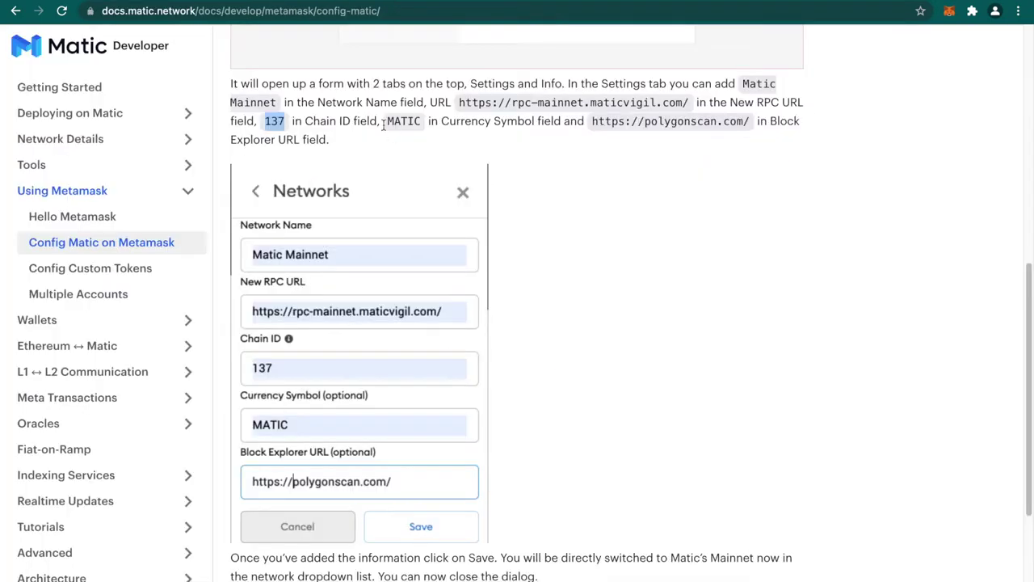
double_click(403, 122)
key("ctrl+Tab")
left_click(679, 444)
key("super+v")
key("ctrl+shift+Tab")
left_click_drag(593, 121, 752, 121)
key("super+c")
key("ctrl+Tab")
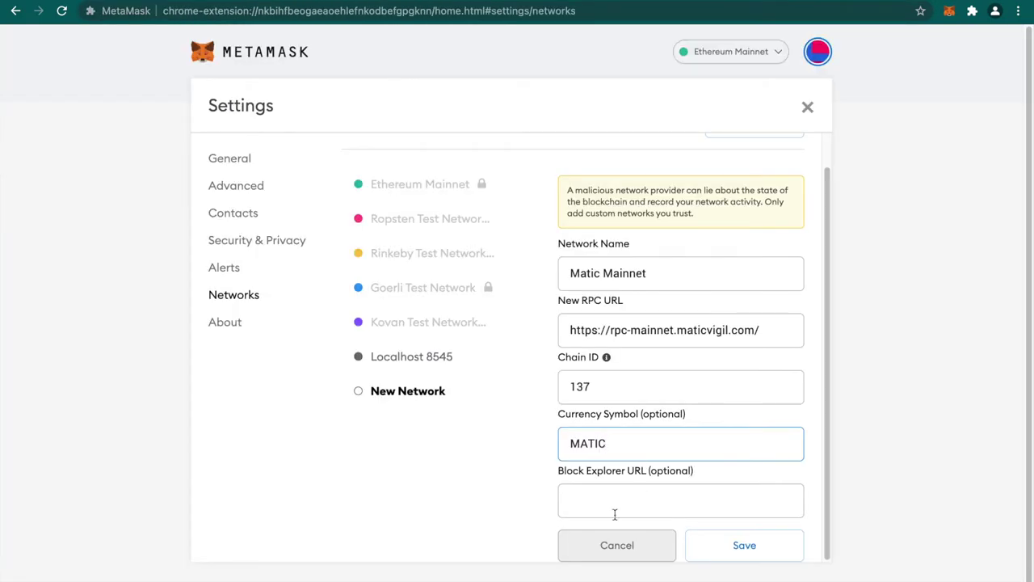
left_click(614, 505)
key("super+v")
left_click(742, 540)
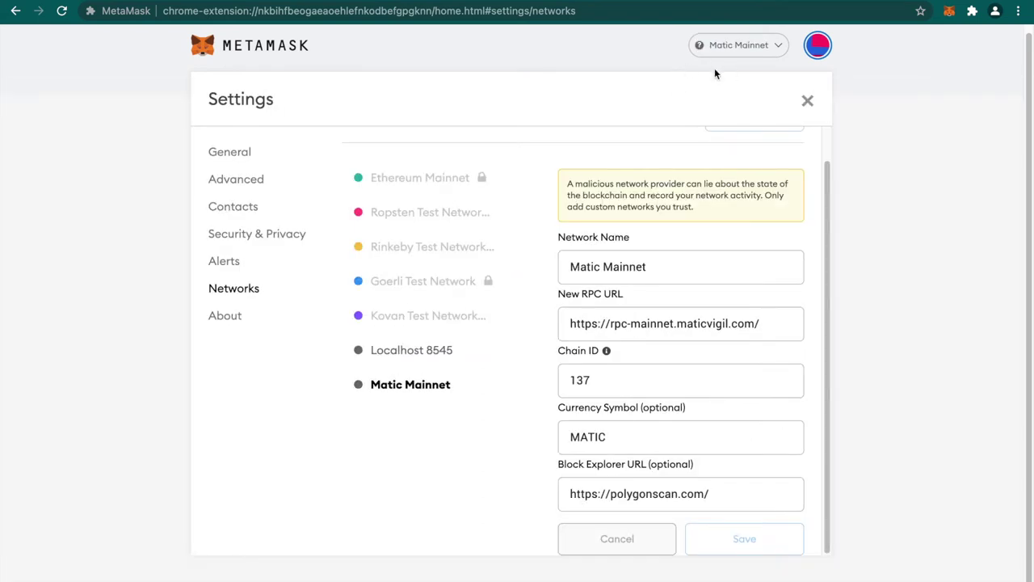
- Close the network settings and switch the wallet's active network to Ethereum Mainnet
left_click(809, 101)
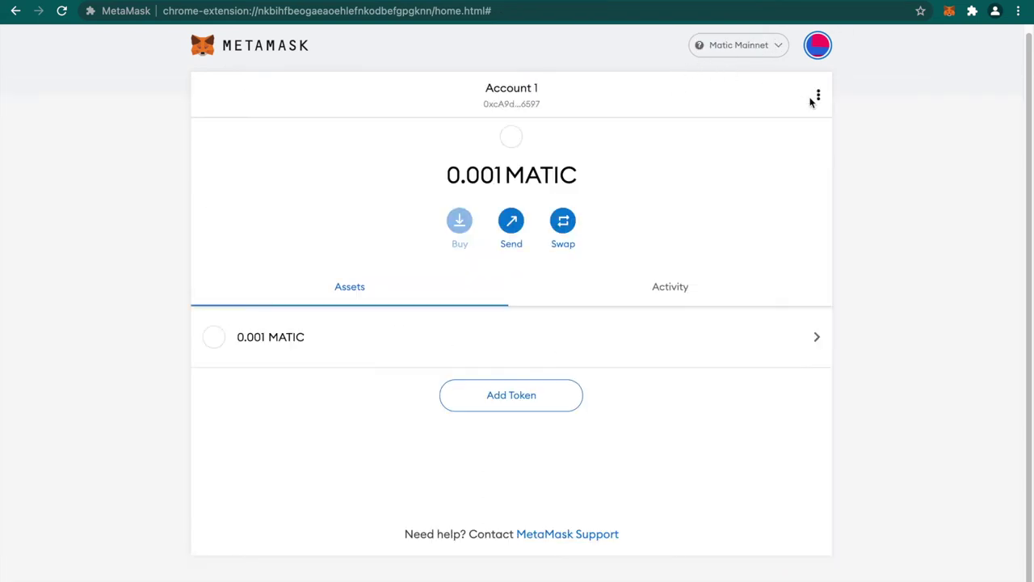
left_click(733, 47)
left_click(688, 148)
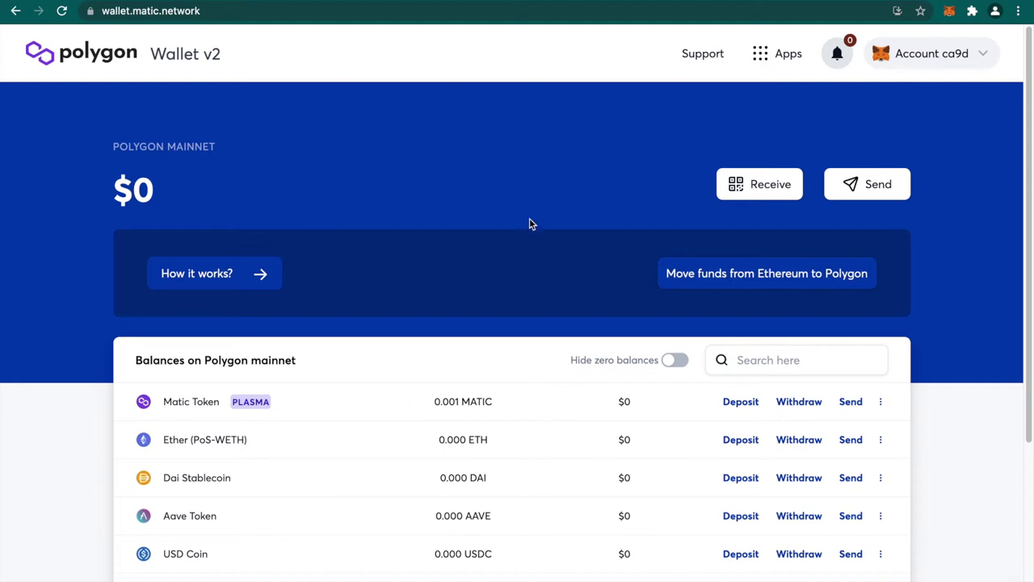
- In the Polygon web wallet, look over the token balances and open the bridge for moving funds from Ethereum to Polygon
scroll(531, 225, "down", 2)
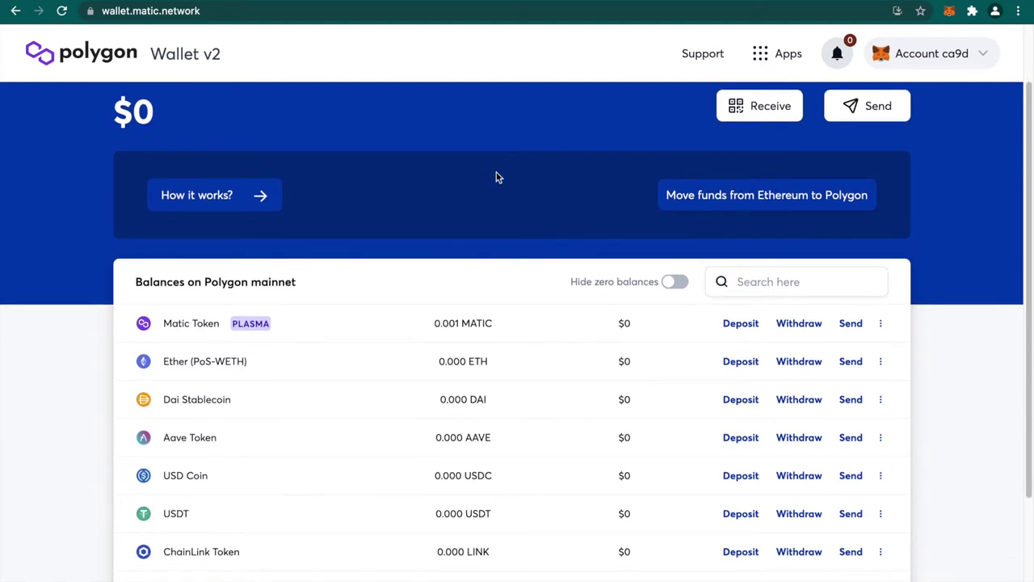
scroll(497, 179, "up", 2)
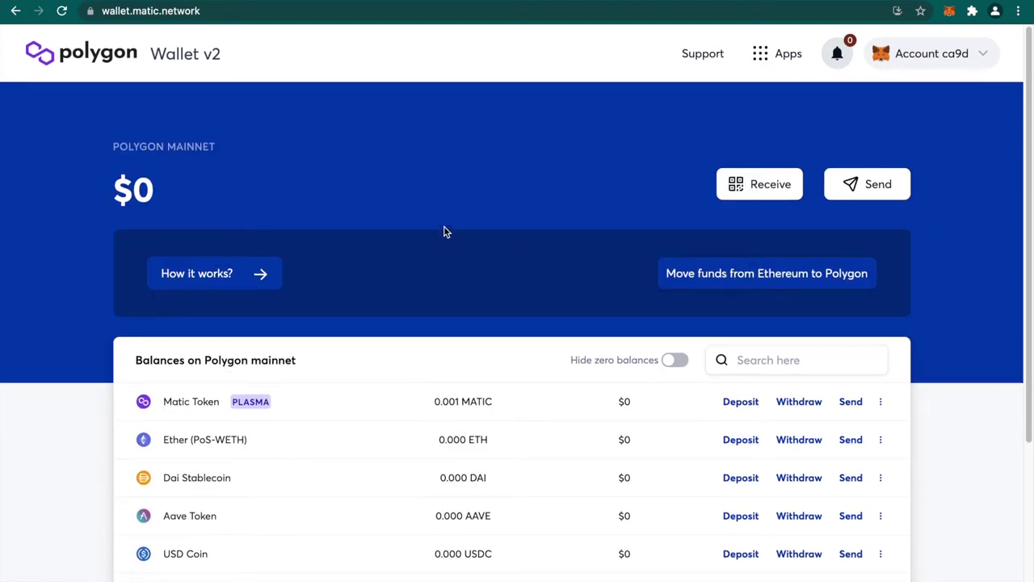
left_click(718, 276)
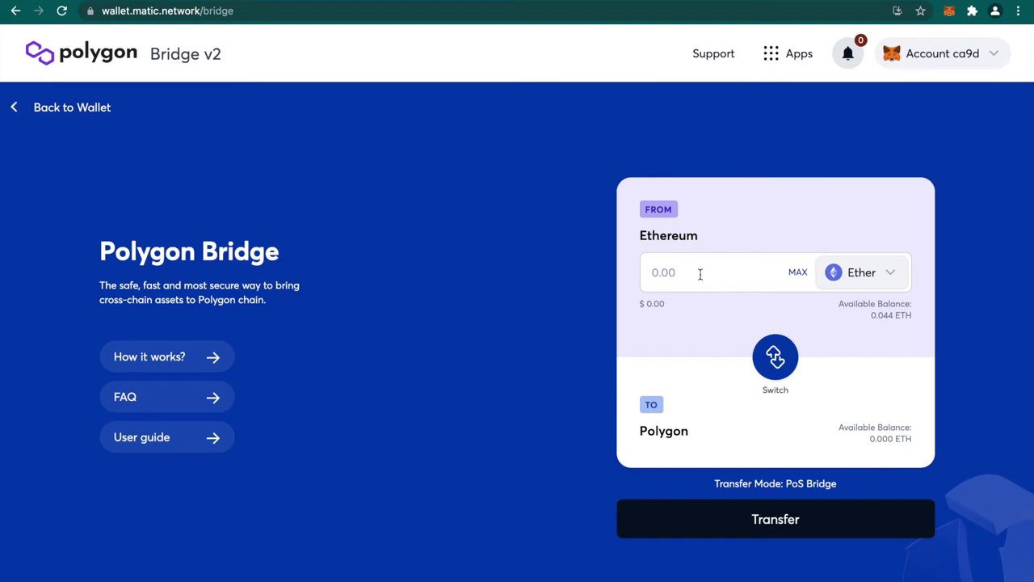
- Search the Ethereum tokens for MATIC and choose Matic Token as the token to transfer
left_click(863, 271)
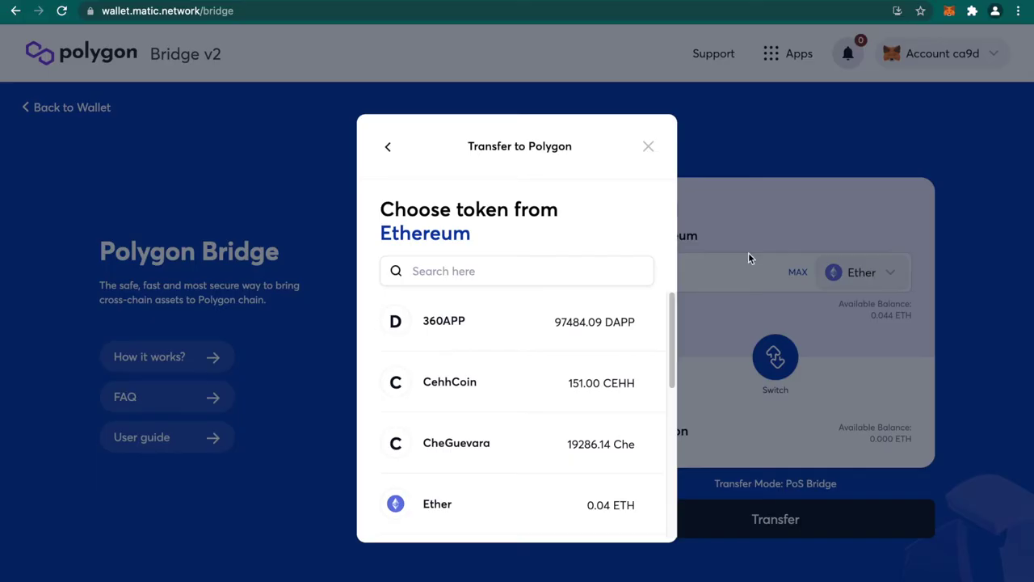
left_click(453, 270)
type("MATIC")
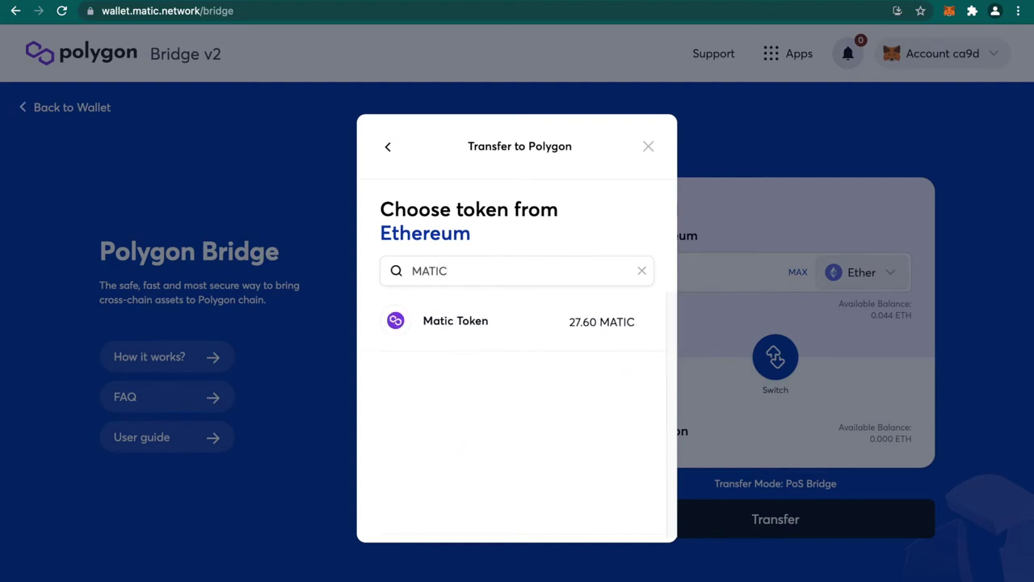
left_click(466, 330)
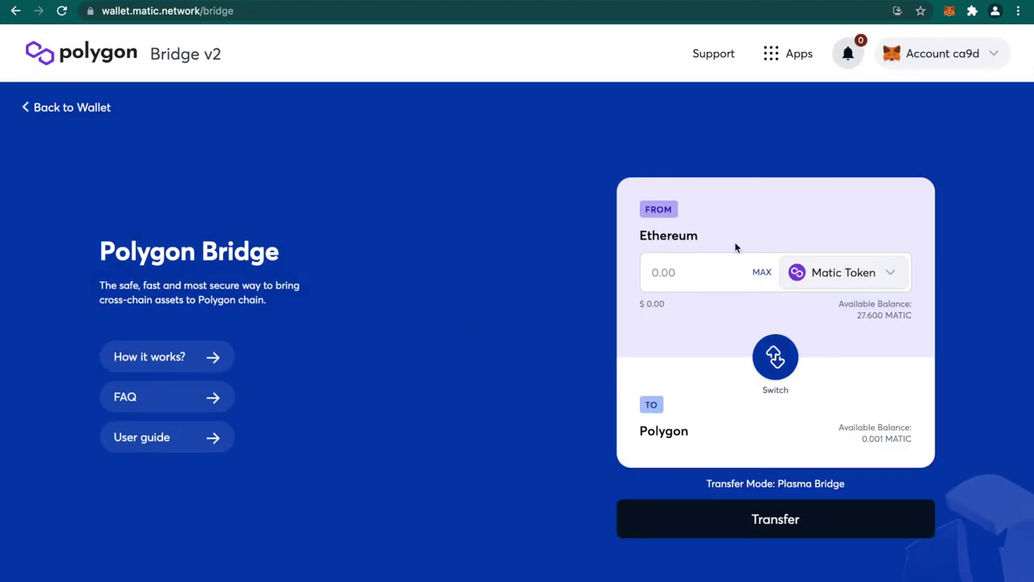
- Set the transfer amount to the maximum of 27.6 MATIC and check the available balance on Polygon
left_click(762, 274)
left_click_drag(864, 443, 917, 445)
left_click(909, 438)
left_click_drag(862, 438, 883, 439)
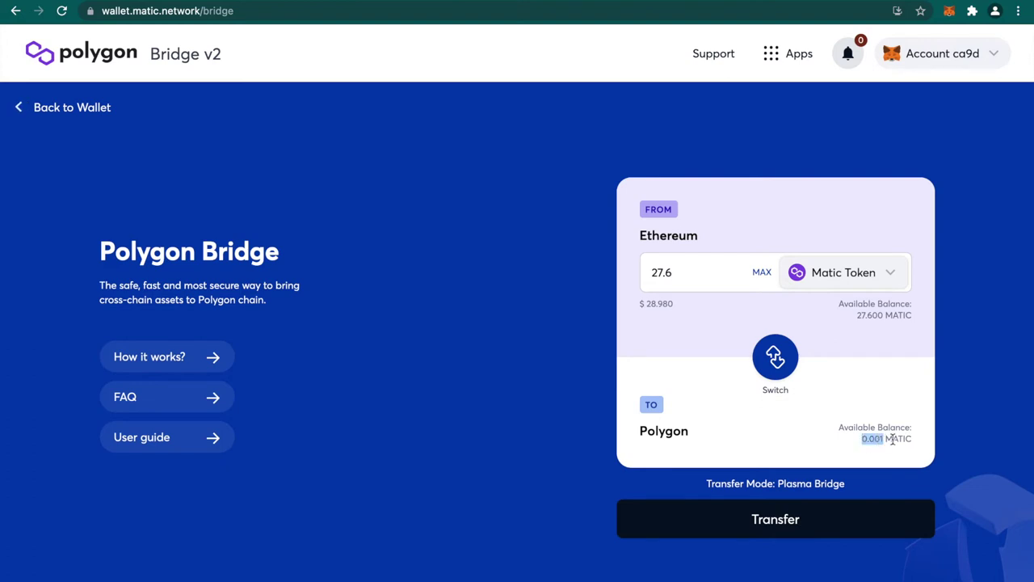
left_click(893, 439)
- Start the transfer to Polygon, accept the notice and gas overview, and continue past the transfer review
left_click(766, 531)
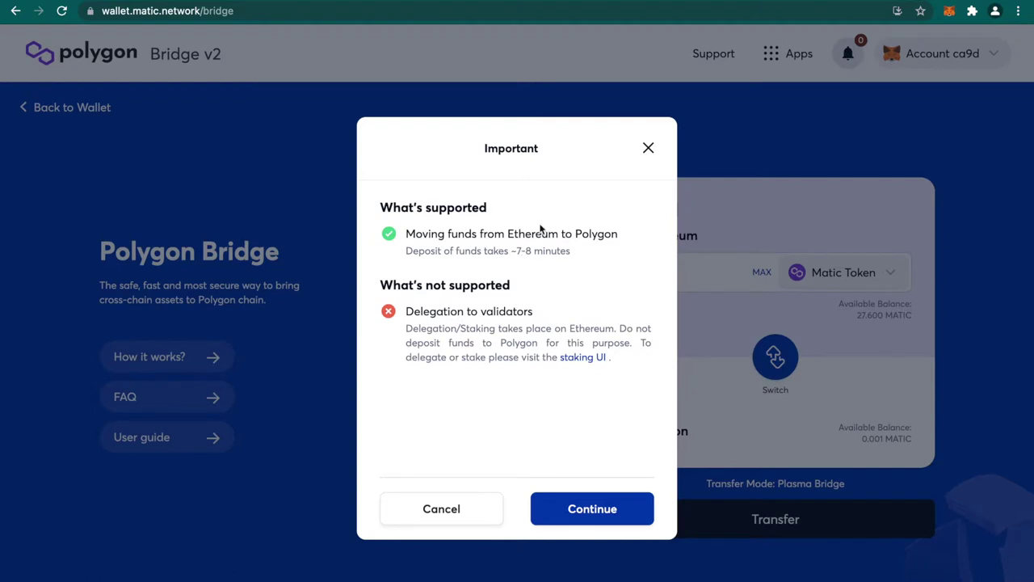
left_click(588, 513)
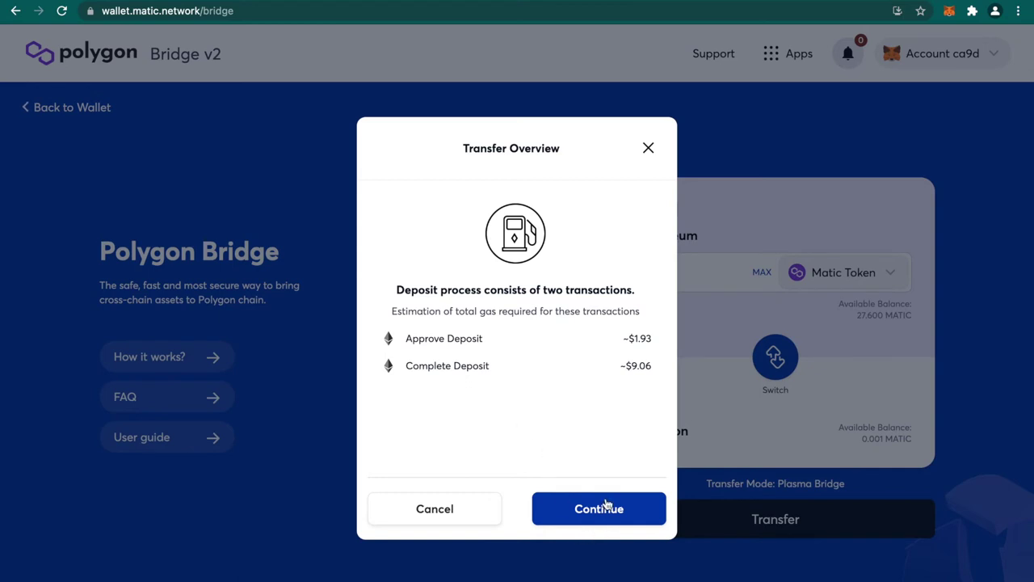
left_click(605, 510)
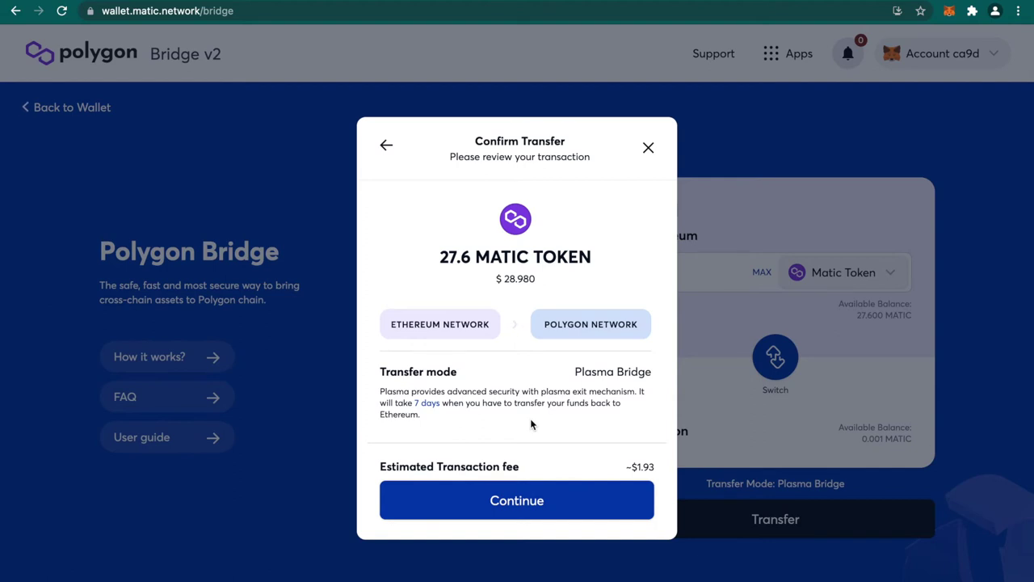
left_click(513, 499)
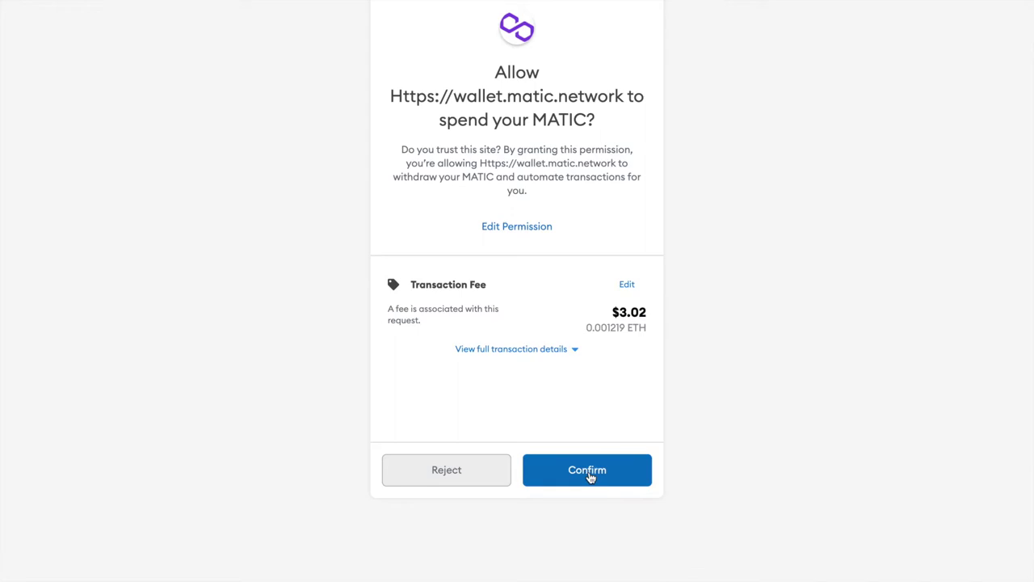
- Approve MATIC spending for wallet.matic.network and confirm the deposit transaction, checking the gas fee options without changing the approval fee
left_click(628, 285)
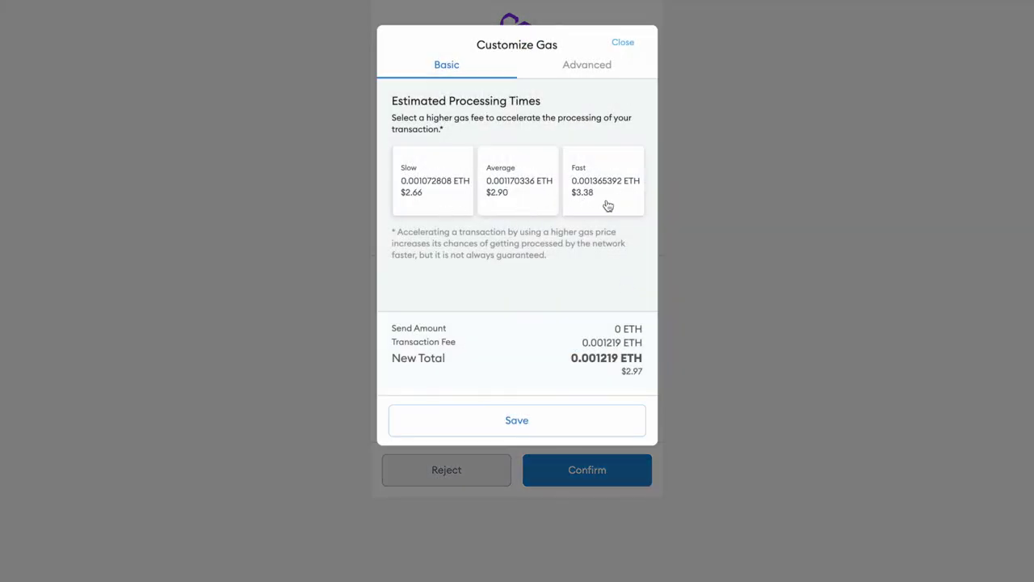
left_click(693, 216)
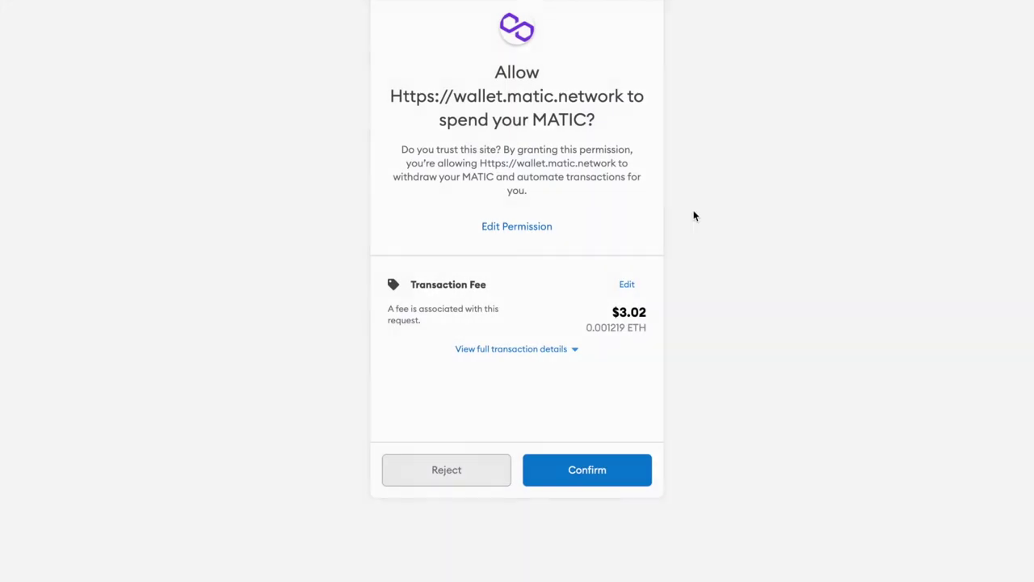
left_click(596, 474)
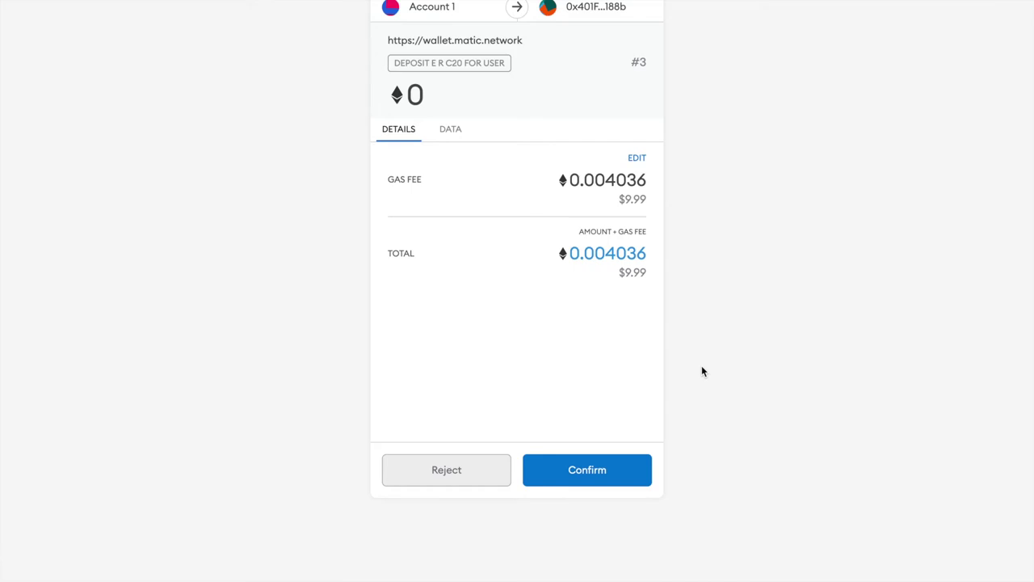
left_click(637, 158)
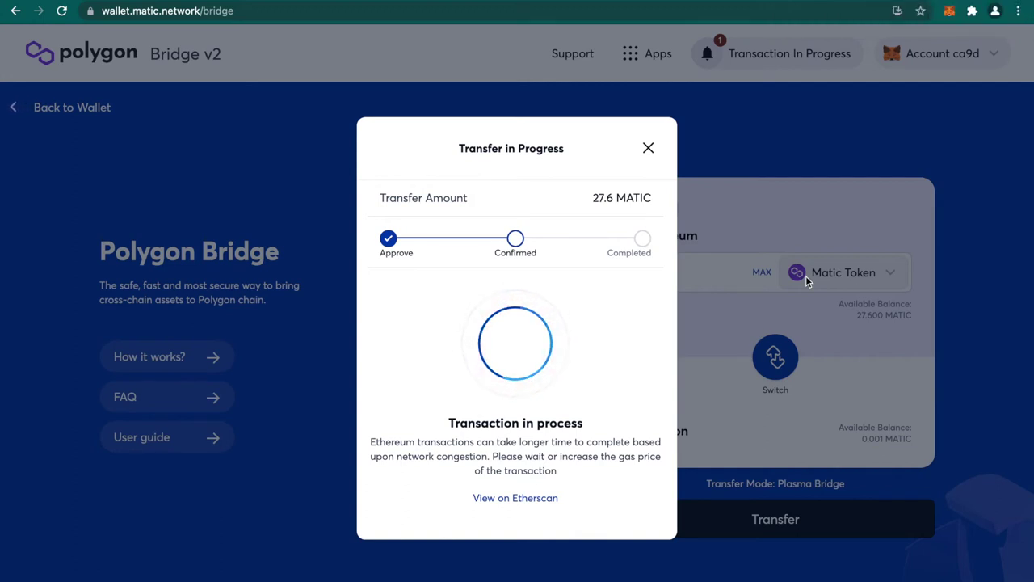
- Go back to the wallet overview, view the 27.6 MATIC transfer on Etherscan, and dismiss the transfer status dialog
left_click(649, 150)
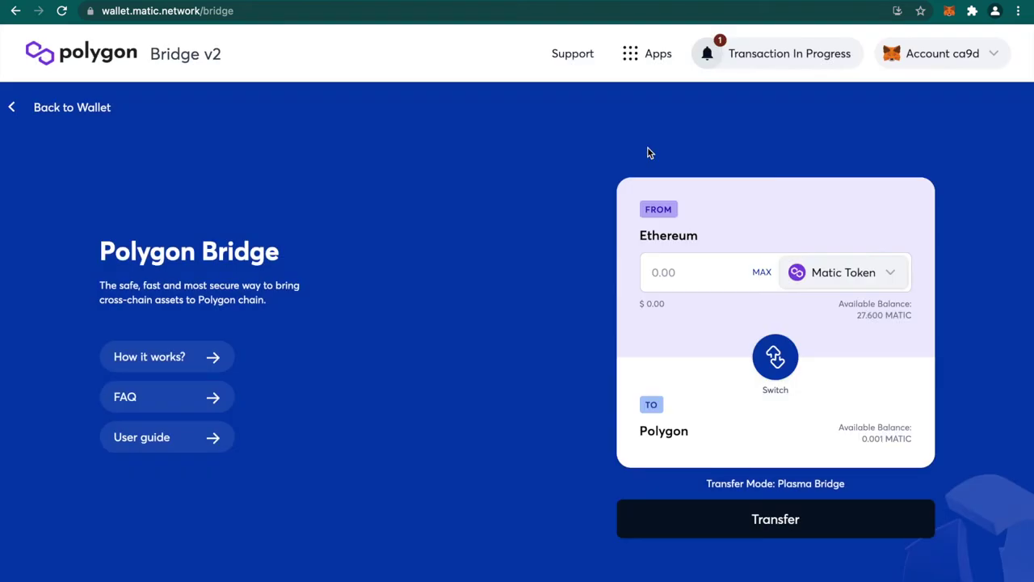
left_click(92, 110)
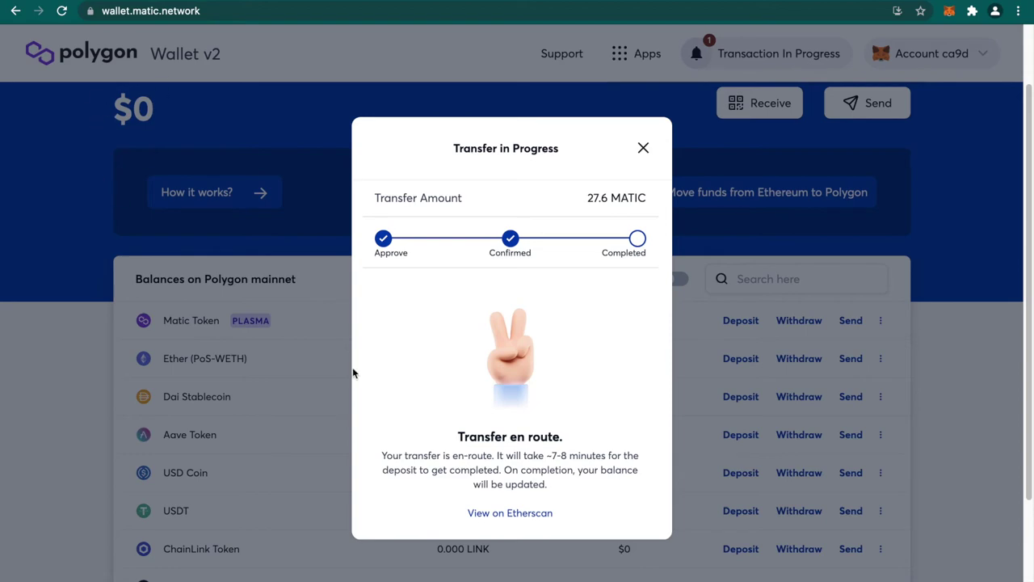
left_click(517, 513)
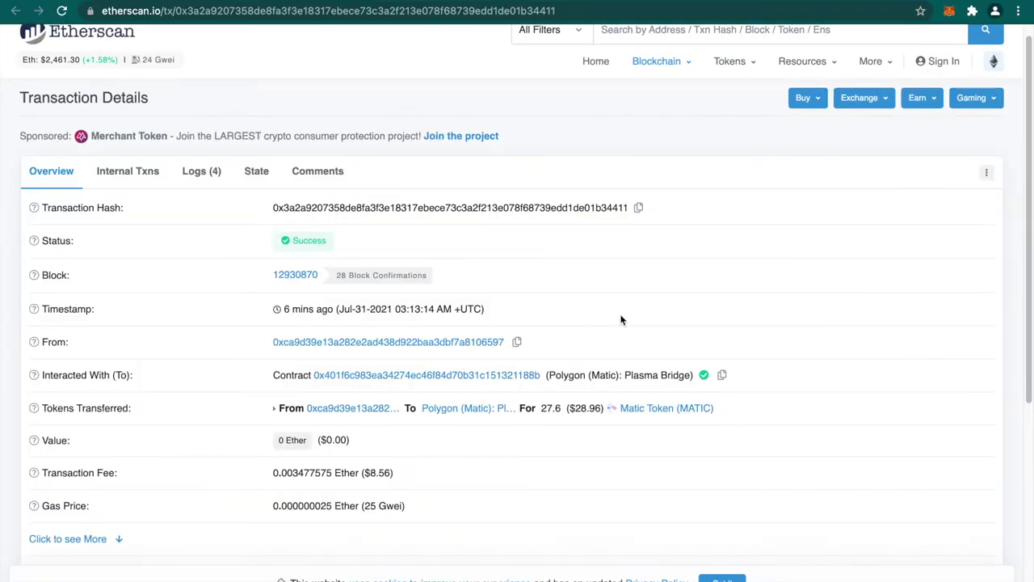
scroll(619, 318, "up", 1)
left_click(559, 3)
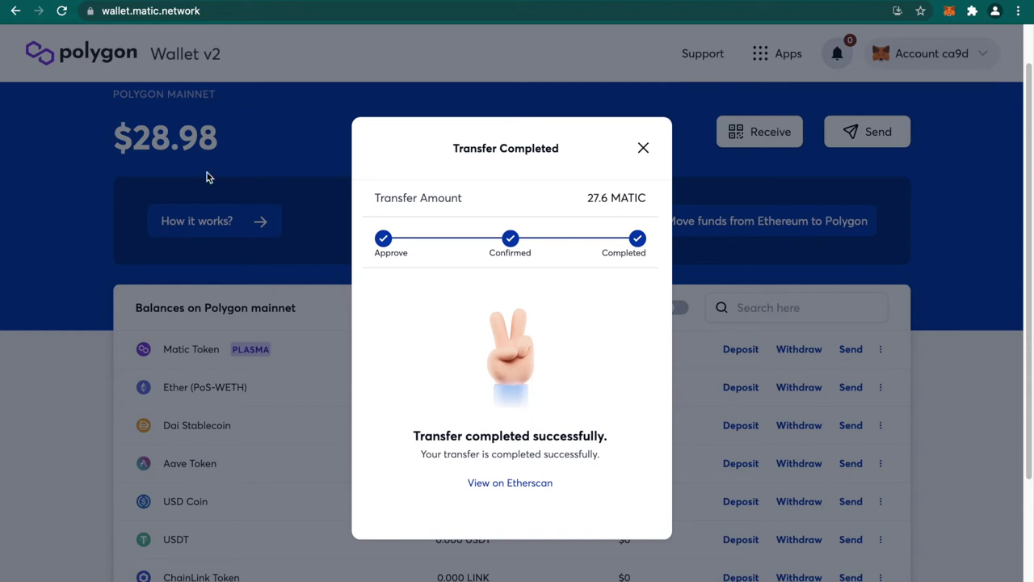
left_click(644, 149)
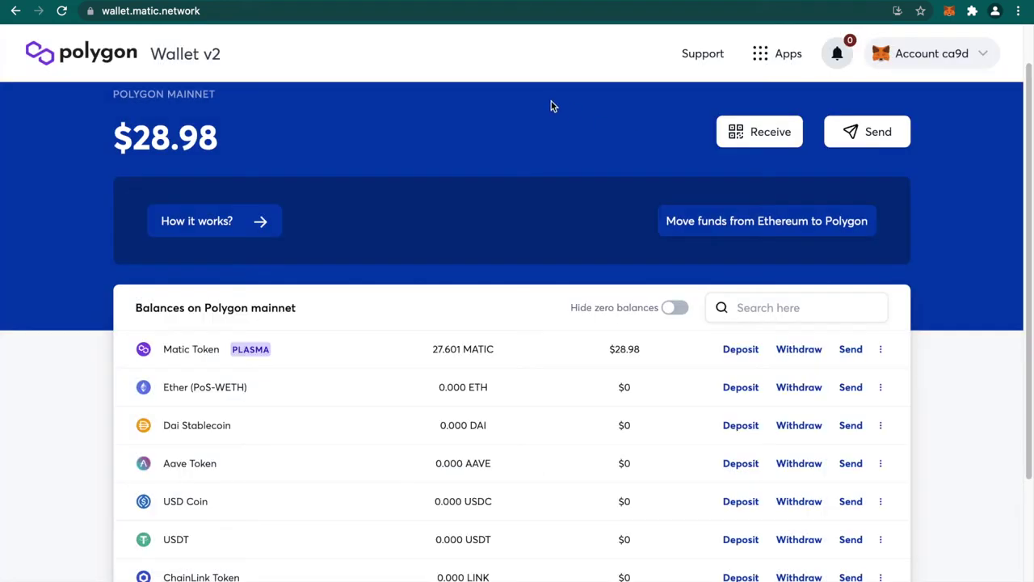
- Open the Aave markets page in a new browser tab and look over the asset rates in the Polygon market
key("ctrl+t")
type("avve")
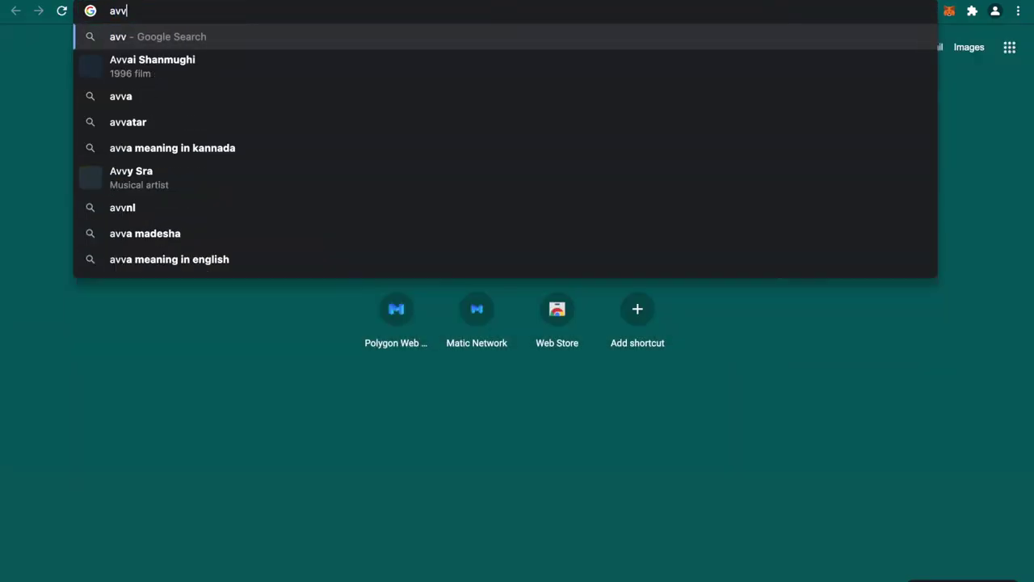
key("BackSpace")
key("BackSpace")
key("BackSpace")
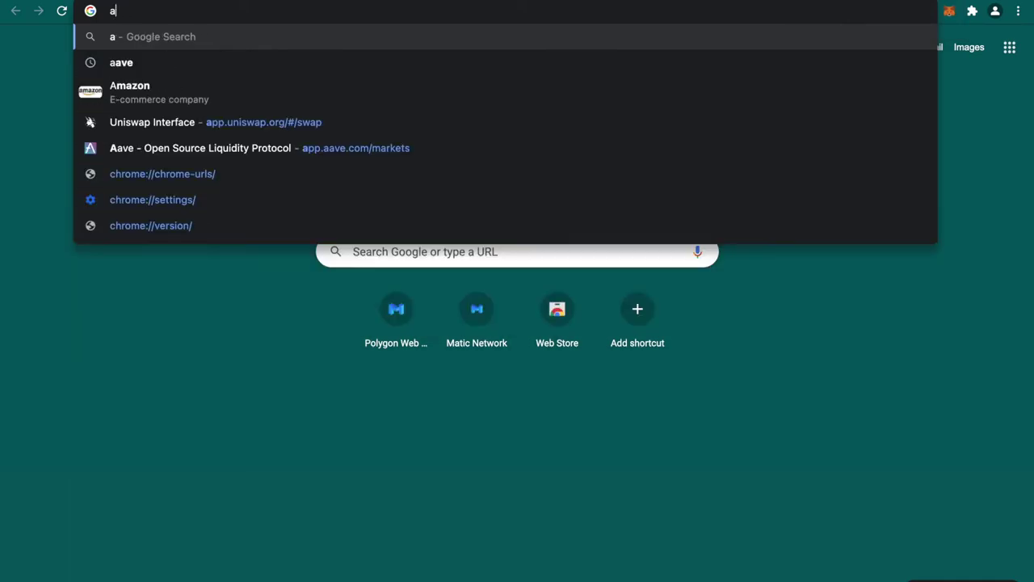
key("Return")
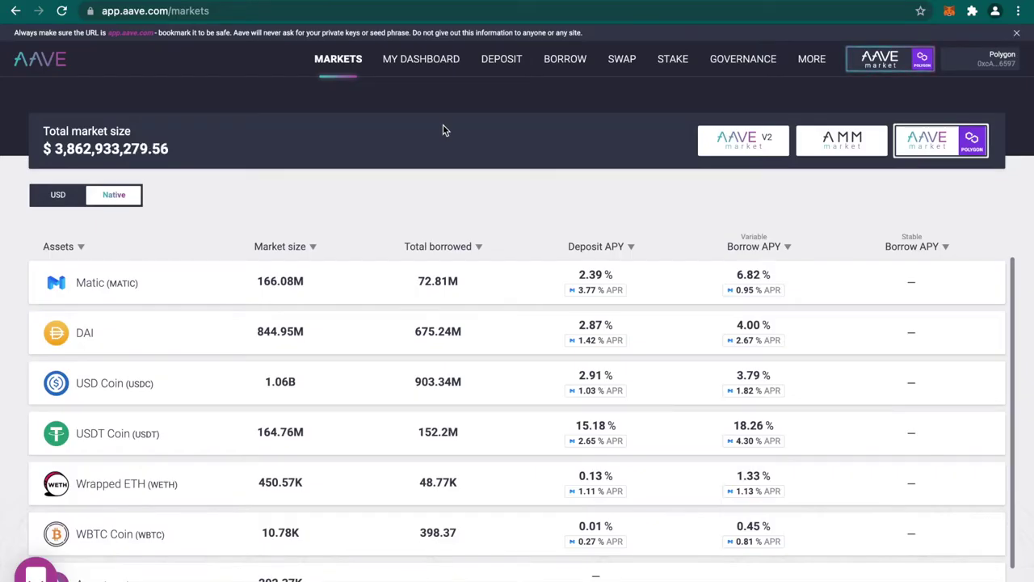
scroll(340, 417, "down", 1)
scroll(340, 417, "up", 1)
scroll(615, 450, "down", 1)
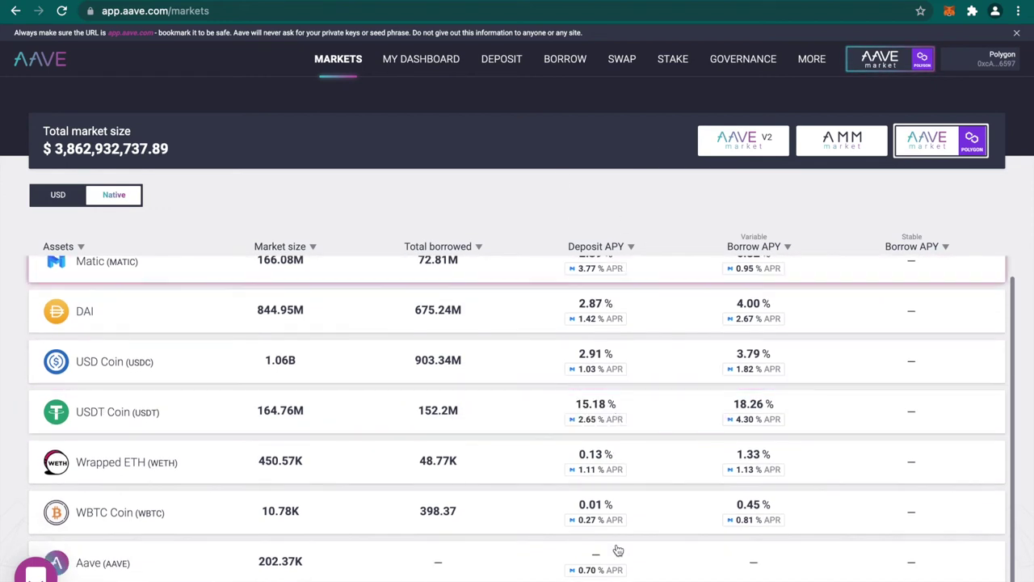
scroll(619, 485, "up", 1)
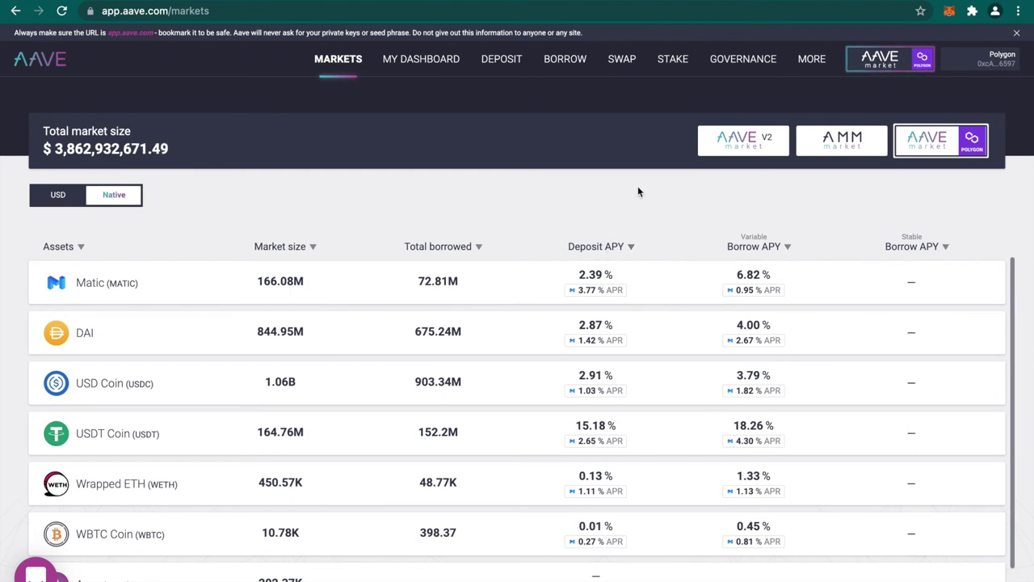
- Open Aave's deposit page, check MetaMask's selected network, and connect the browser wallet on Polygon Mainnet
left_click(501, 59)
left_click(188, 11)
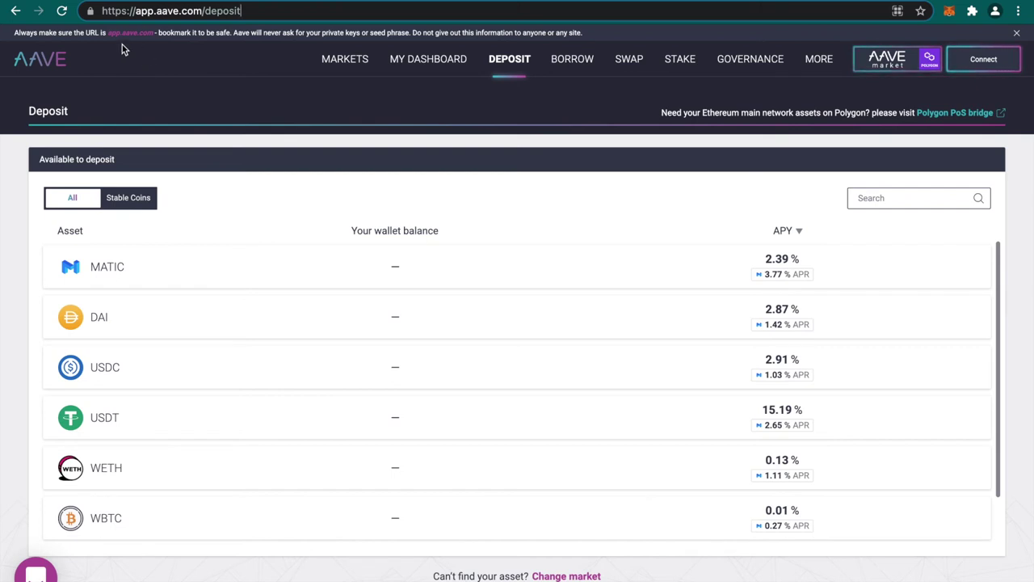
left_click(950, 12)
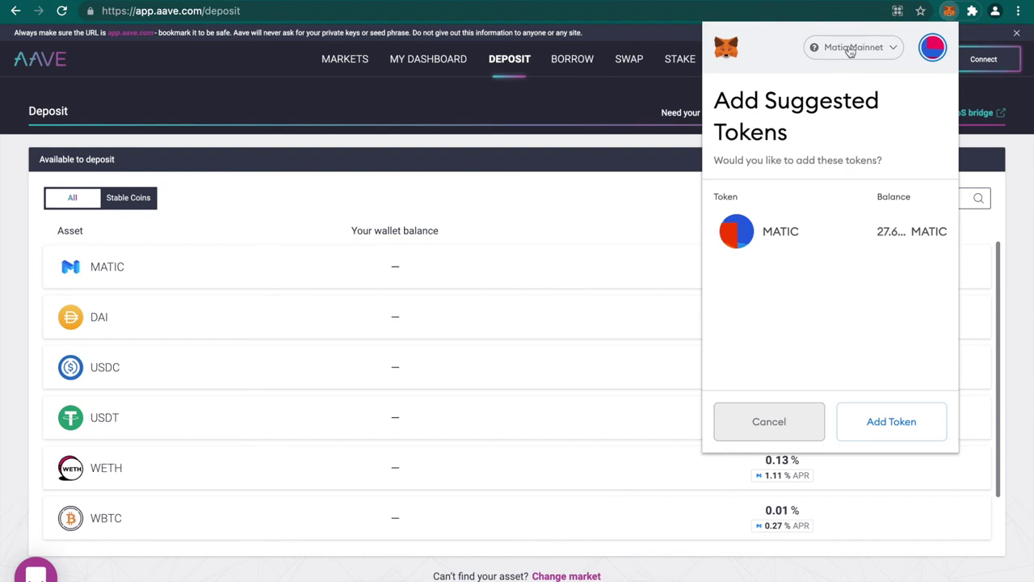
key("Escape")
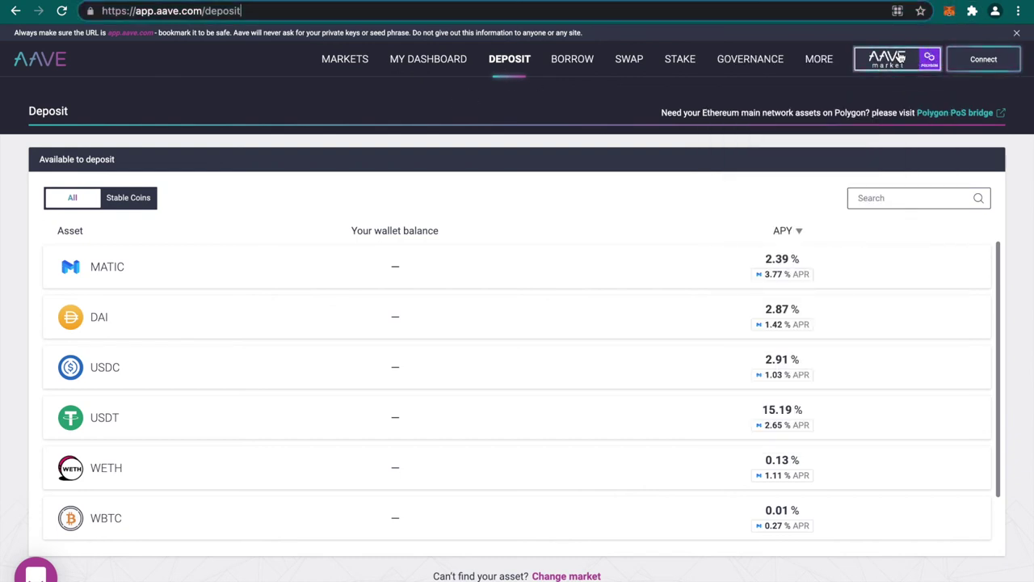
left_click(982, 61)
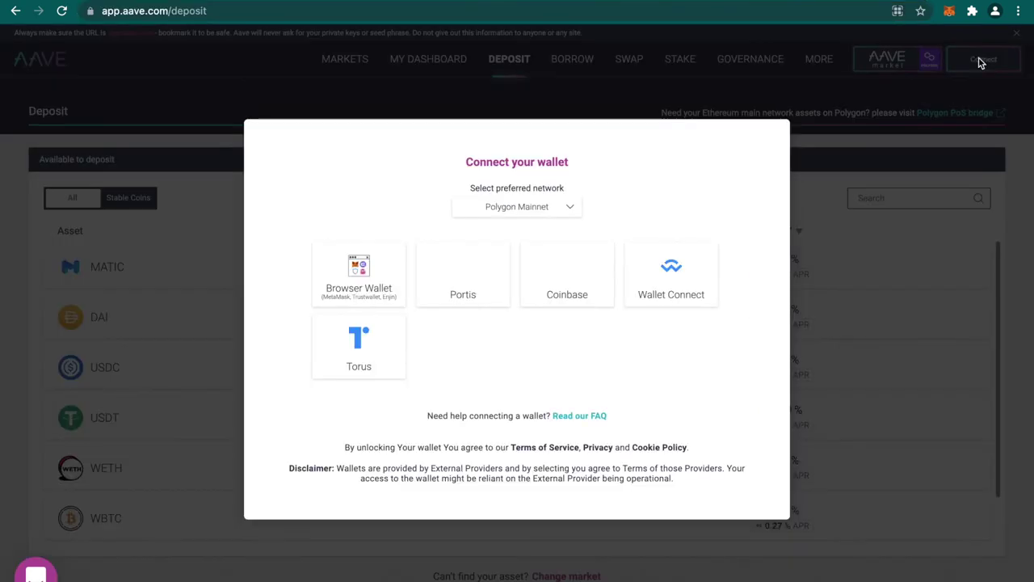
left_click(378, 270)
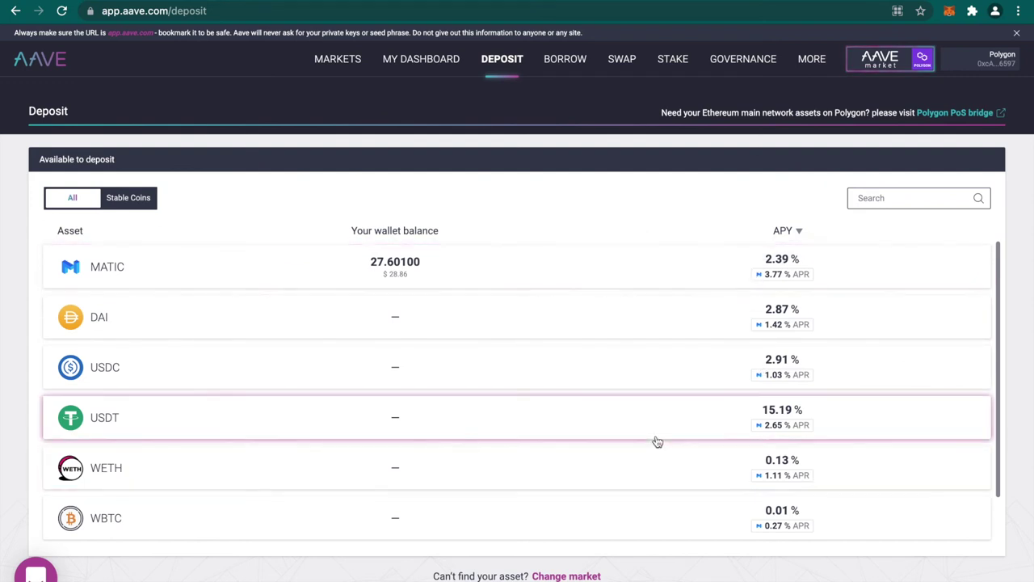
- Choose MATIC from the assets available to deposit and continue with a deposit amount of 25
scroll(655, 439, "down", 1)
scroll(660, 360, "up", 1)
scroll(658, 358, "down", 1)
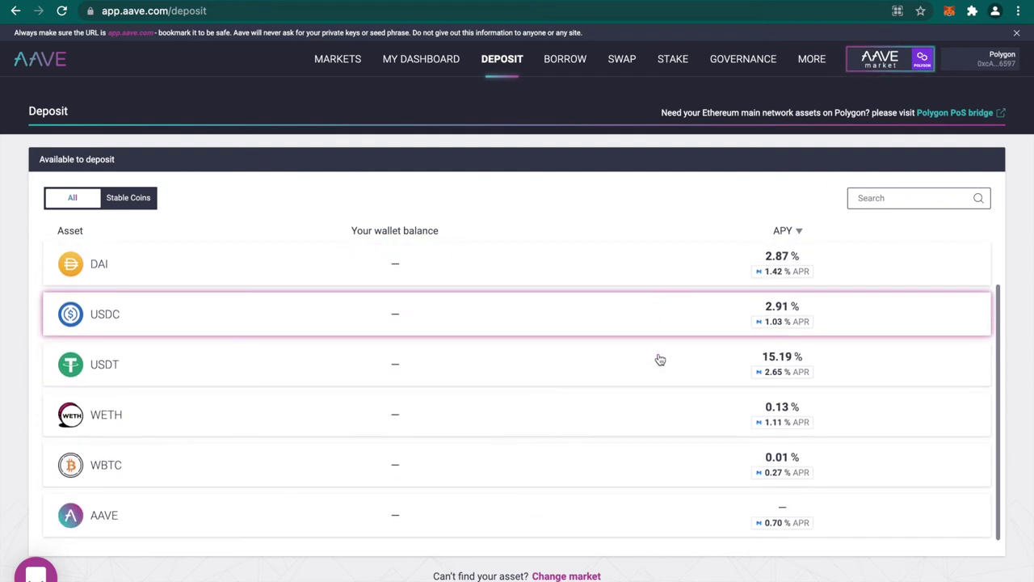
scroll(614, 321, "up", 1)
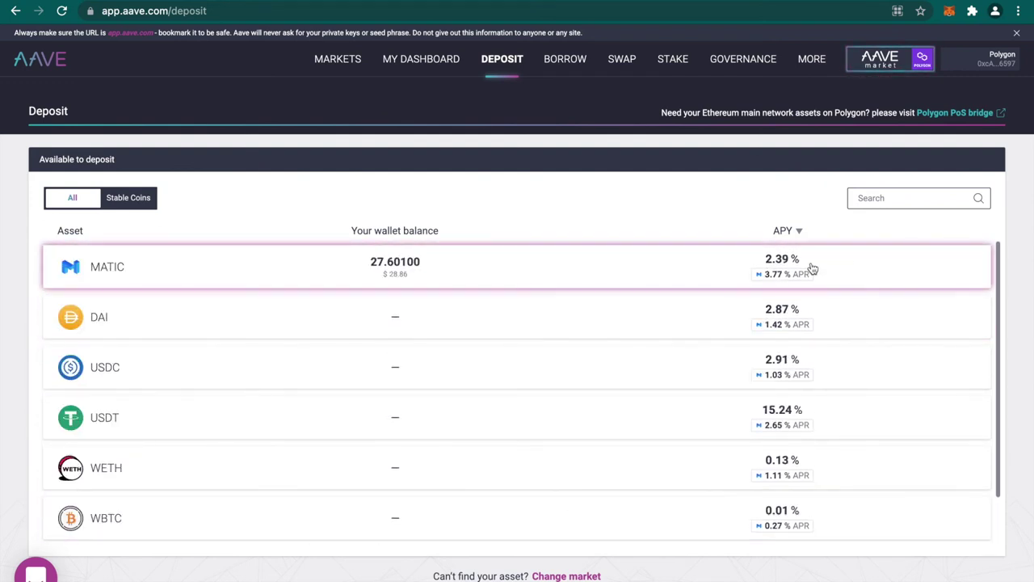
left_click(431, 262)
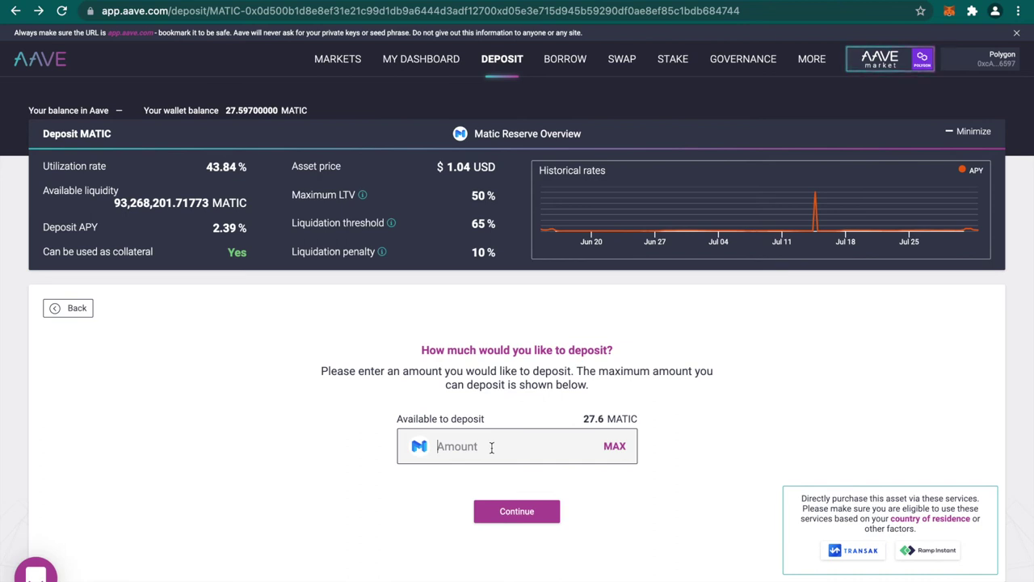
type("25")
left_click(516, 510)
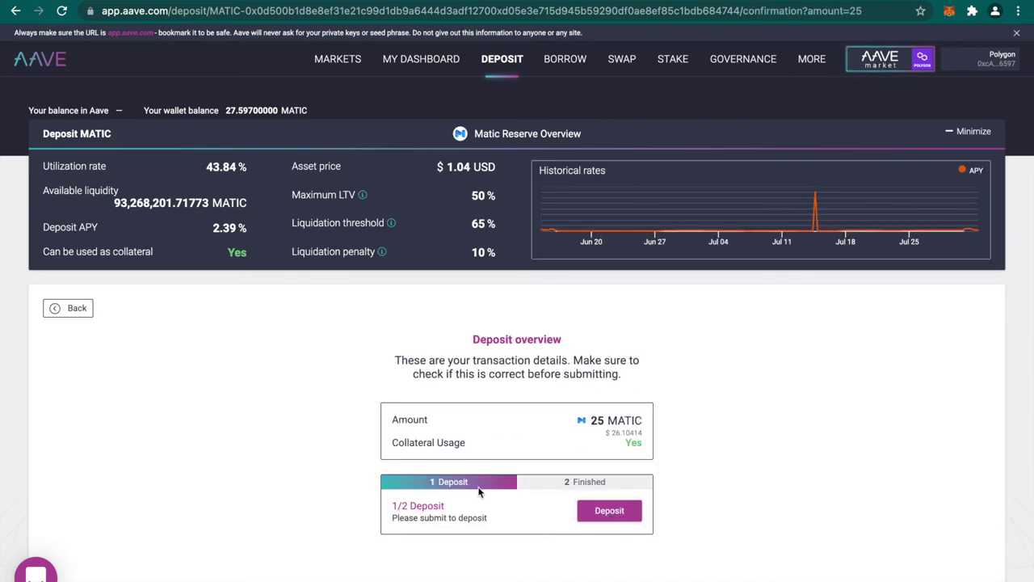
- Submit the 25 MATIC deposit, check its gas fee, and confirm the transaction in MetaMask
left_click(611, 511)
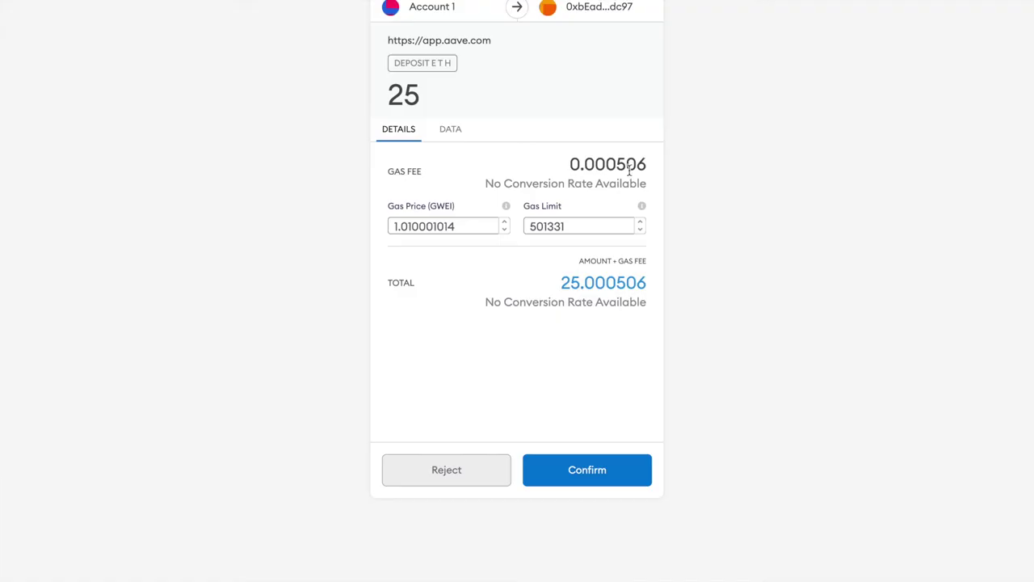
left_click_drag(568, 163, 647, 161)
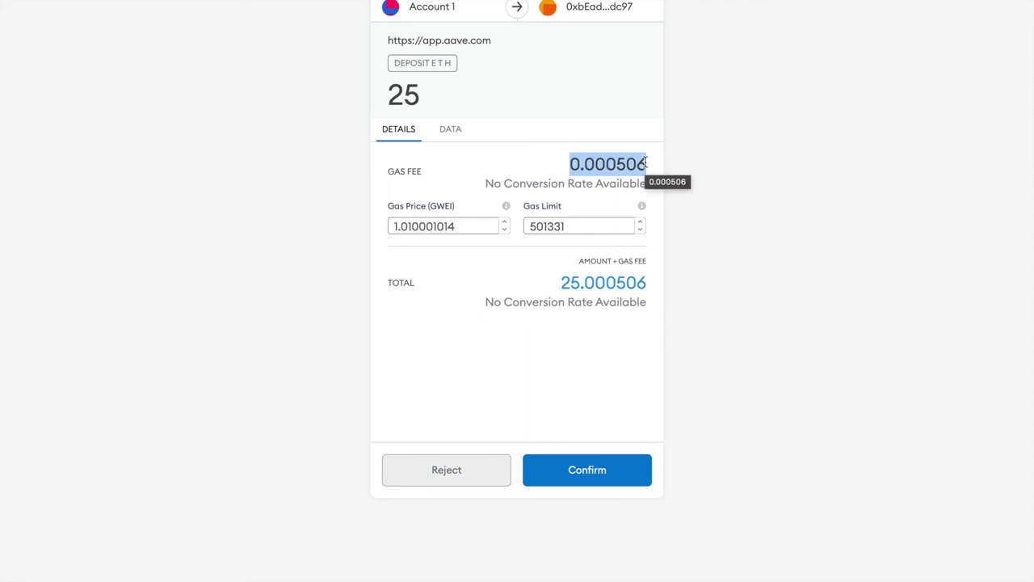
left_click(677, 167)
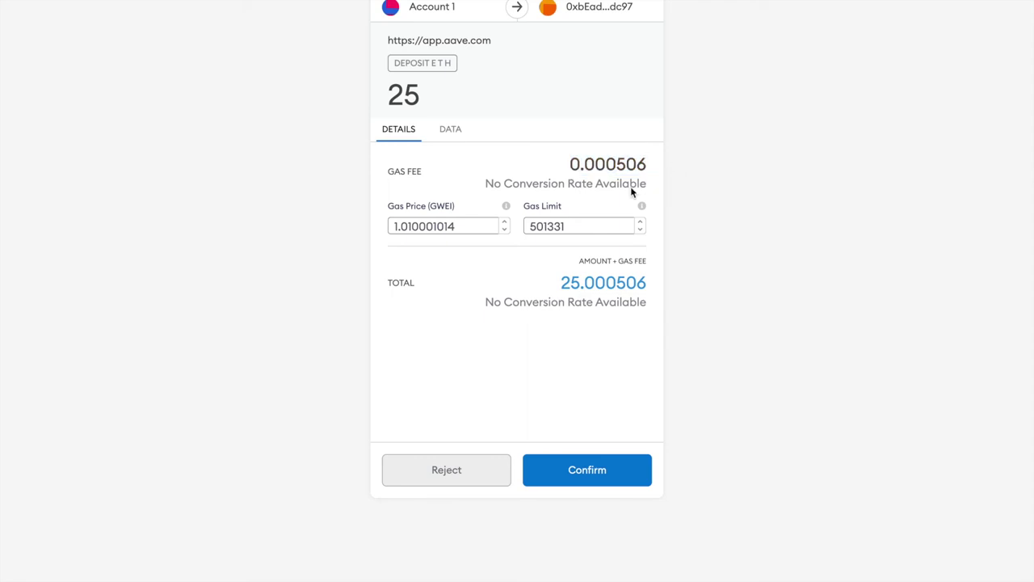
left_click(595, 474)
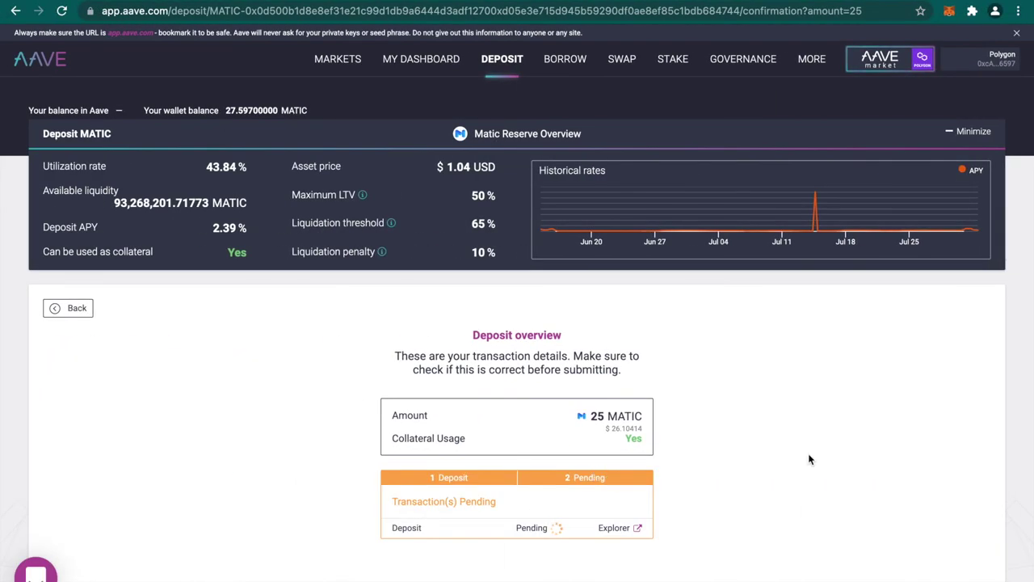
- View the deposit transaction in the Polygon explorer and examine the MATIC deposit's APY on the Aave dashboard
left_click(617, 529)
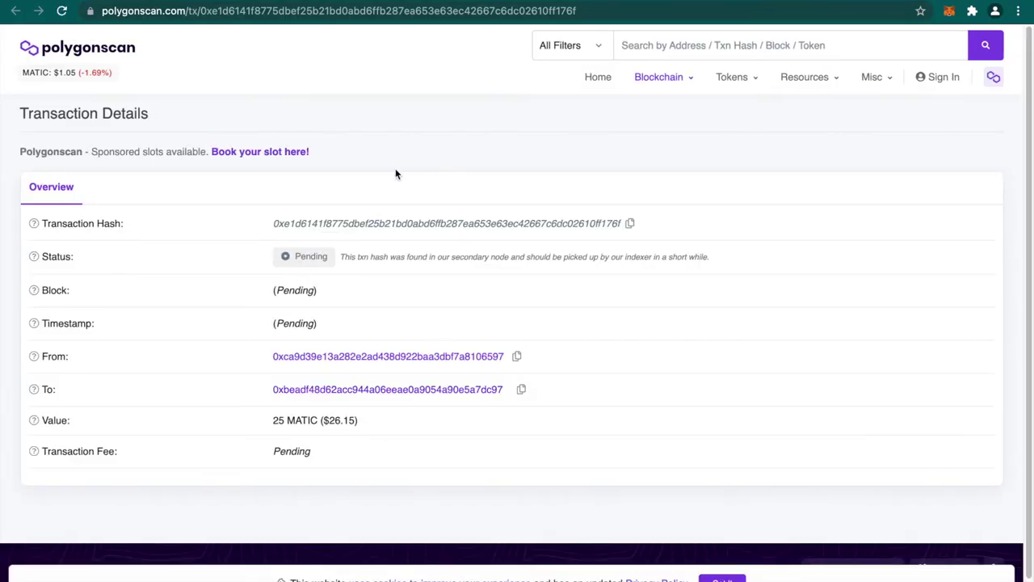
scroll(395, 174, "down", 1)
key("ctrl+w")
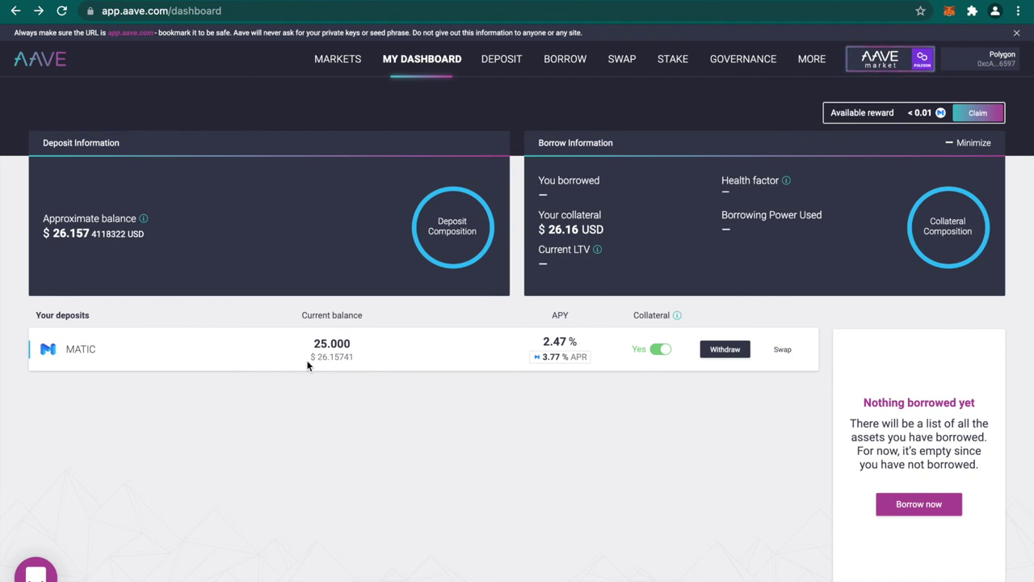
double_click(558, 342)
left_click(585, 344)
mouse_move(550, 360)
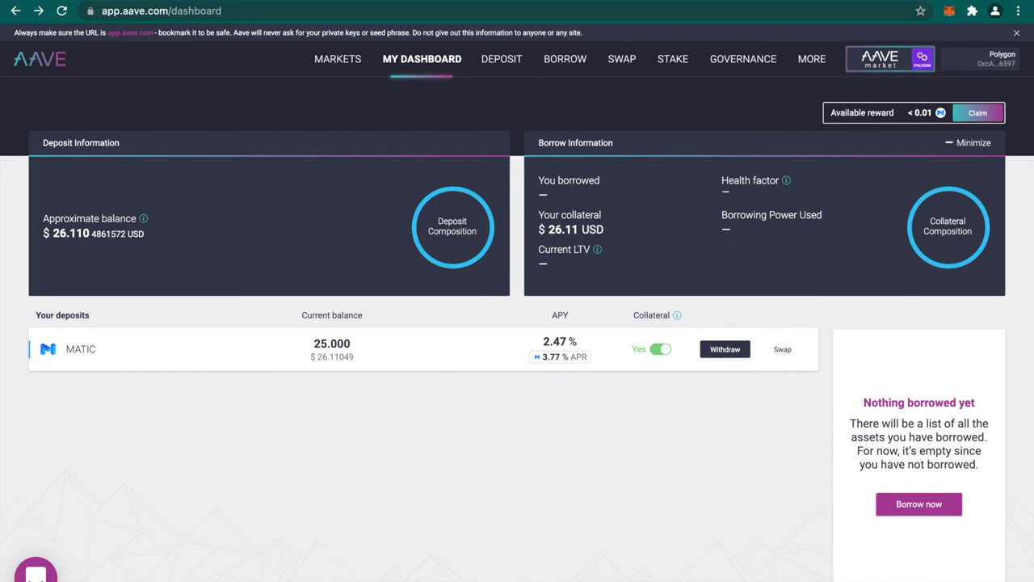
- Return to the Polygon wallet and set the bridge to transfer Matic Token from Polygon to Ethereum
left_click(353, 2)
left_click(404, 1)
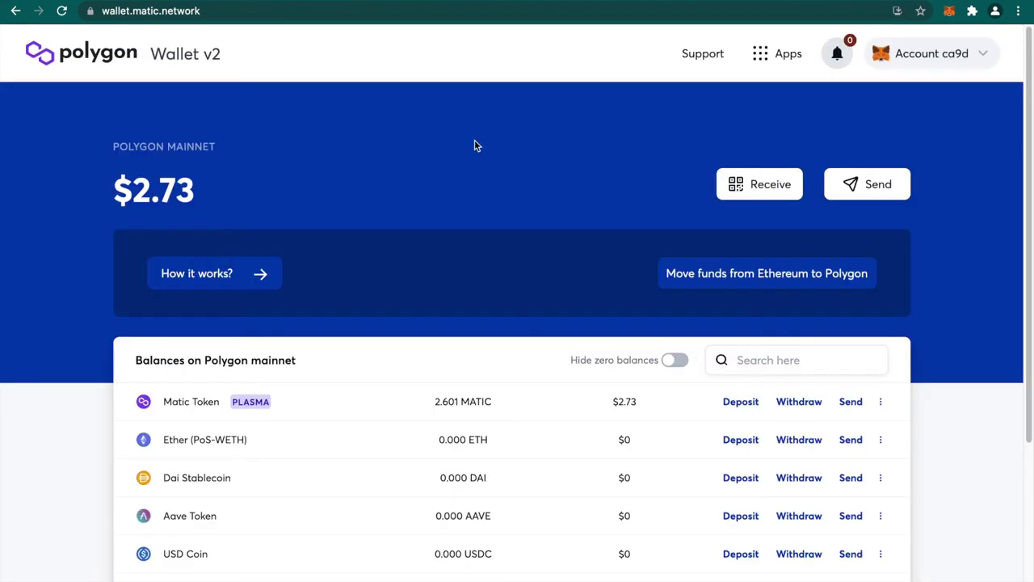
left_click(709, 272)
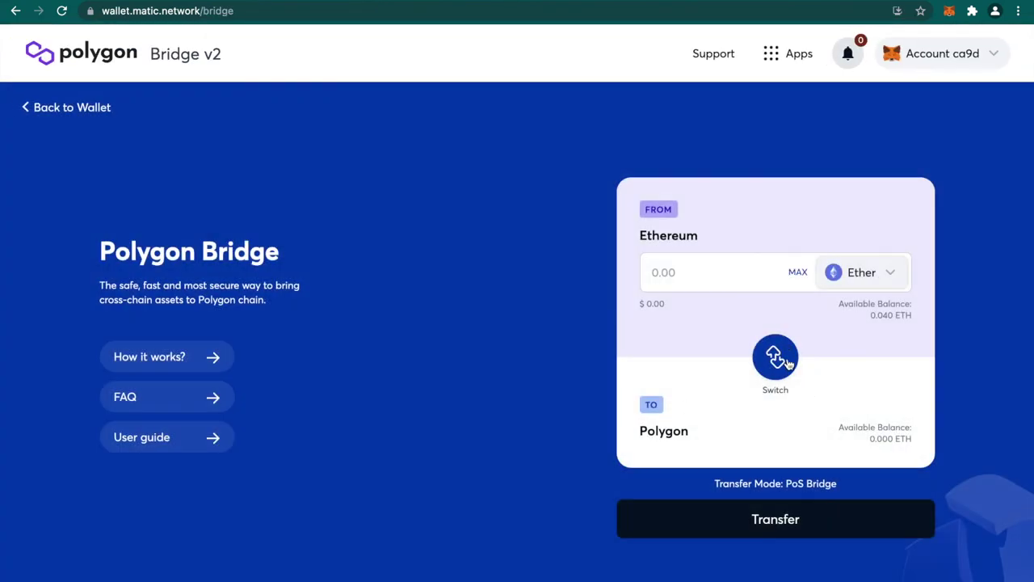
left_click(781, 361)
left_click(832, 273)
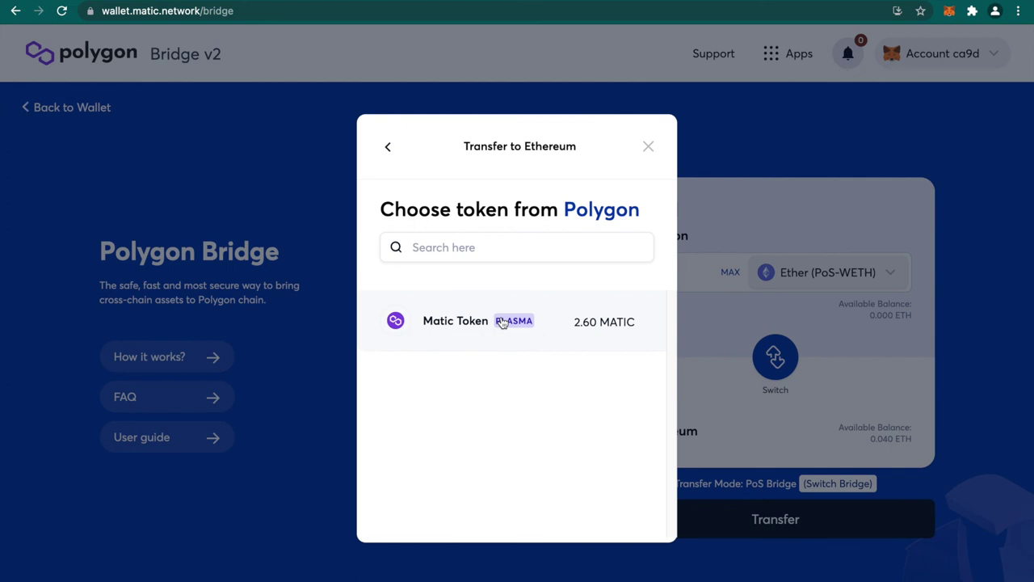
left_click(502, 322)
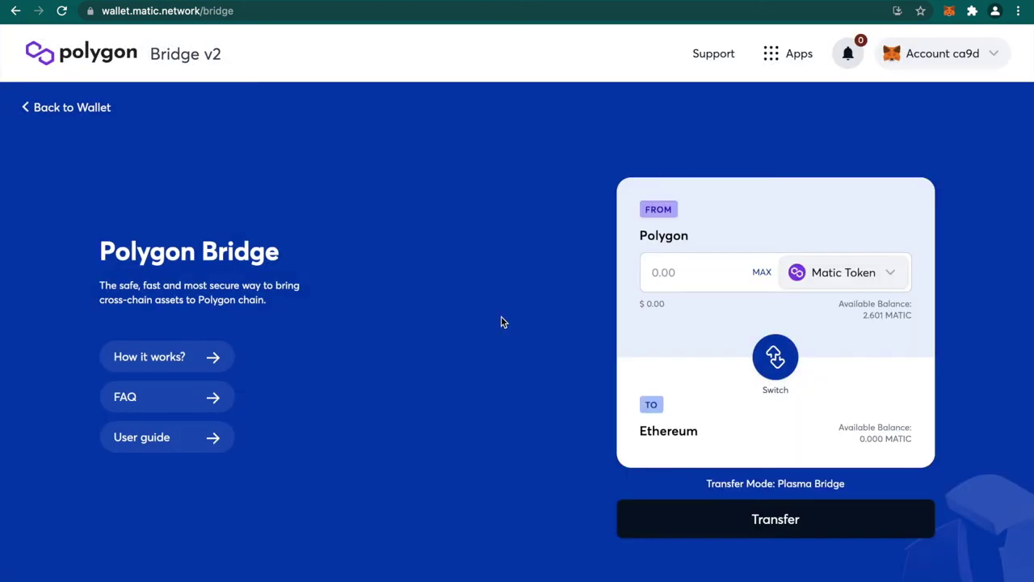
- Try a withdrawal of 2 MATIC to Ethereum through the gas overview and transfer review, and reject its transaction in MetaMask
left_click(678, 266)
type("2")
left_click(774, 524)
left_click(594, 512)
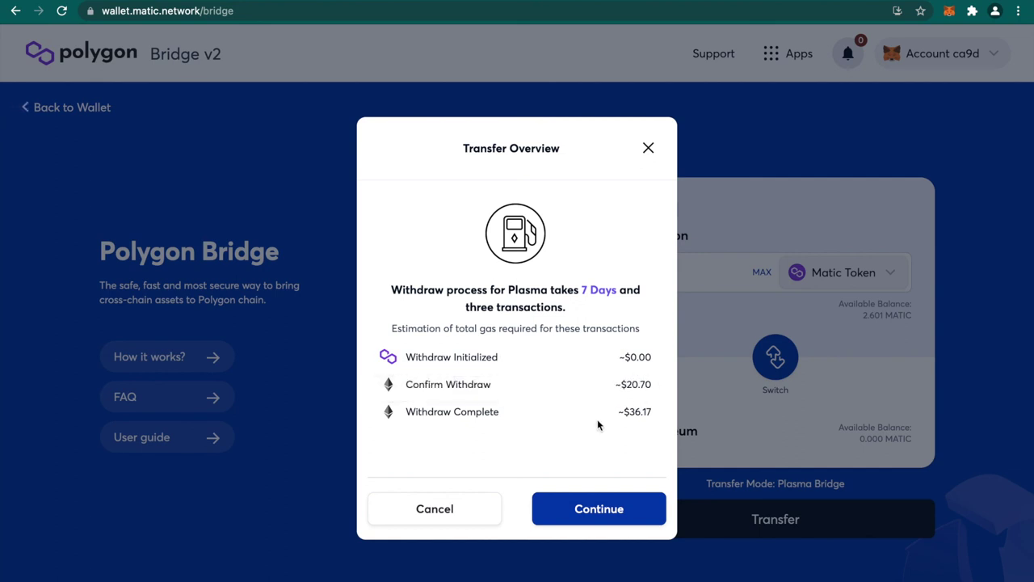
left_click(589, 518)
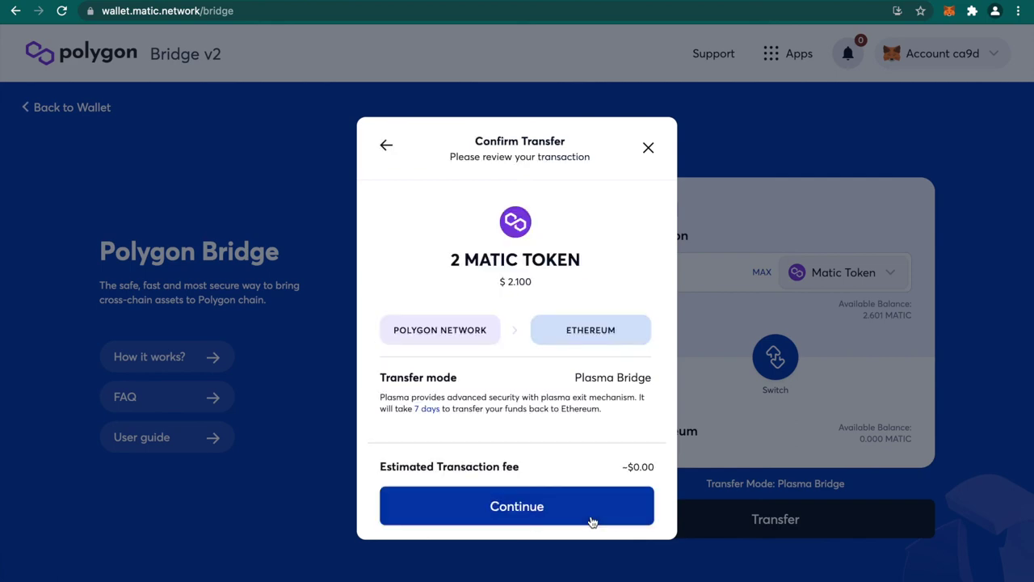
left_click(510, 507)
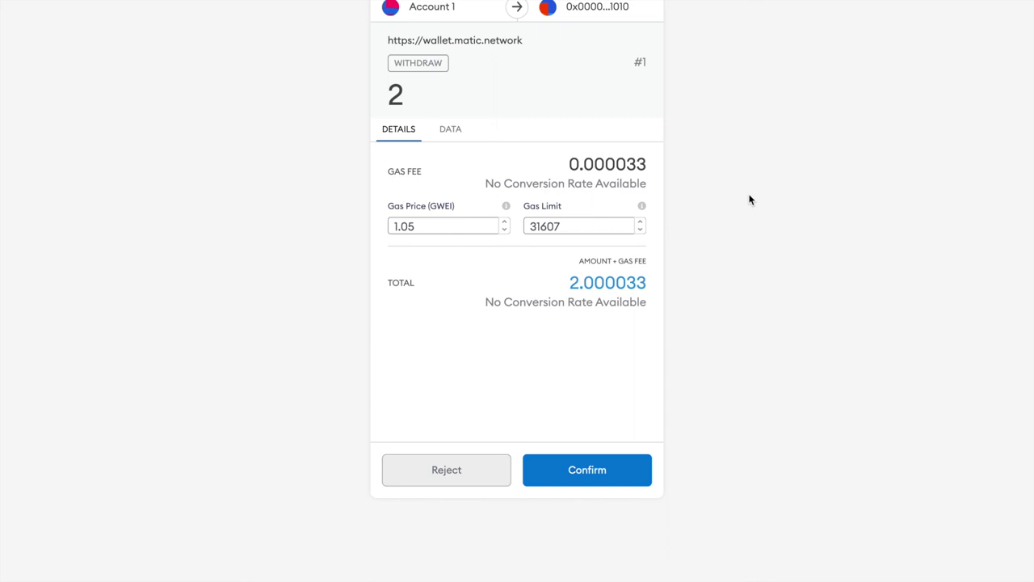
left_click(447, 469)
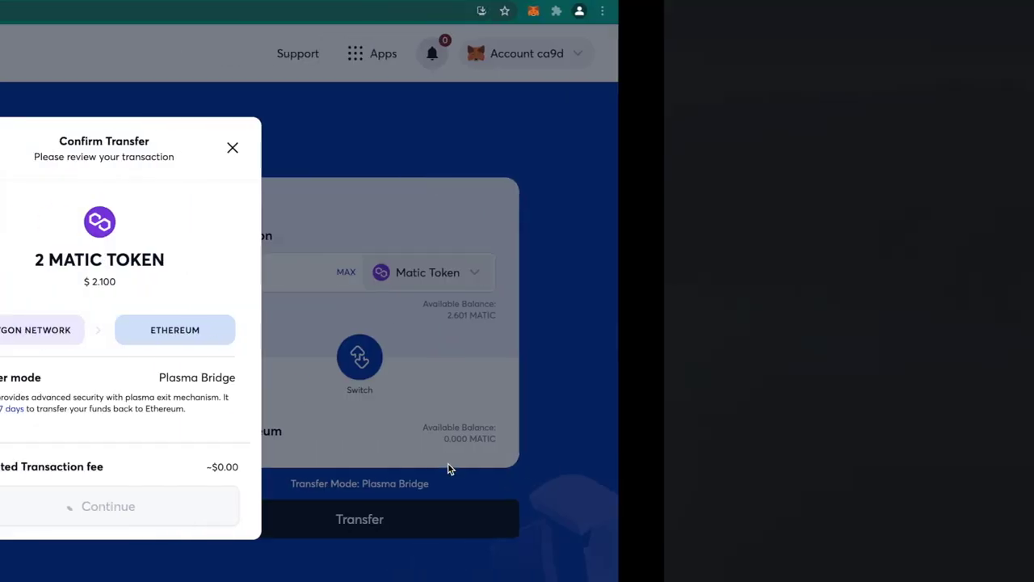